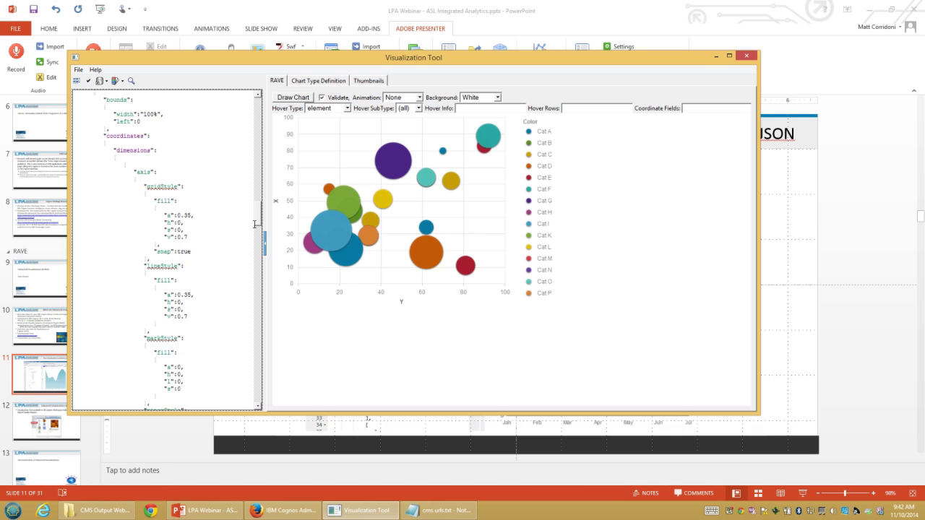
drag(259, 220, 270, 321)
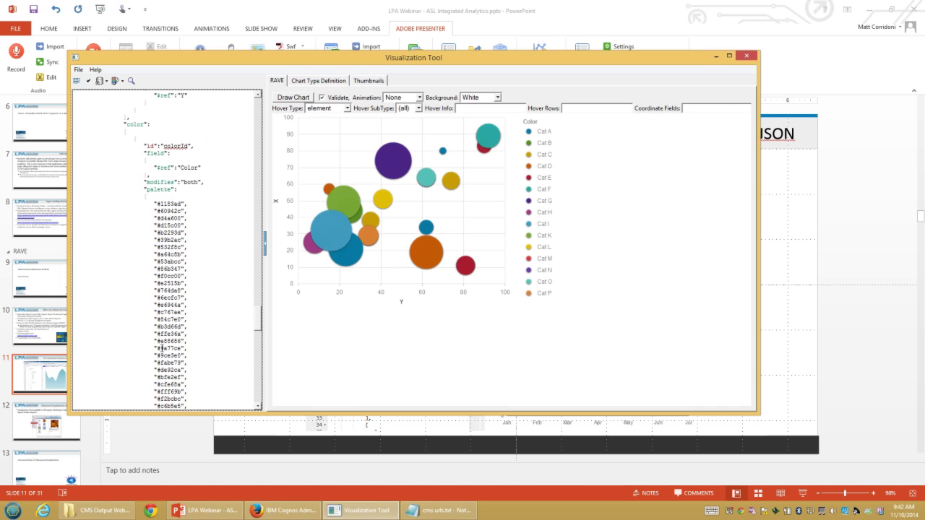
drag(258, 318, 266, 394)
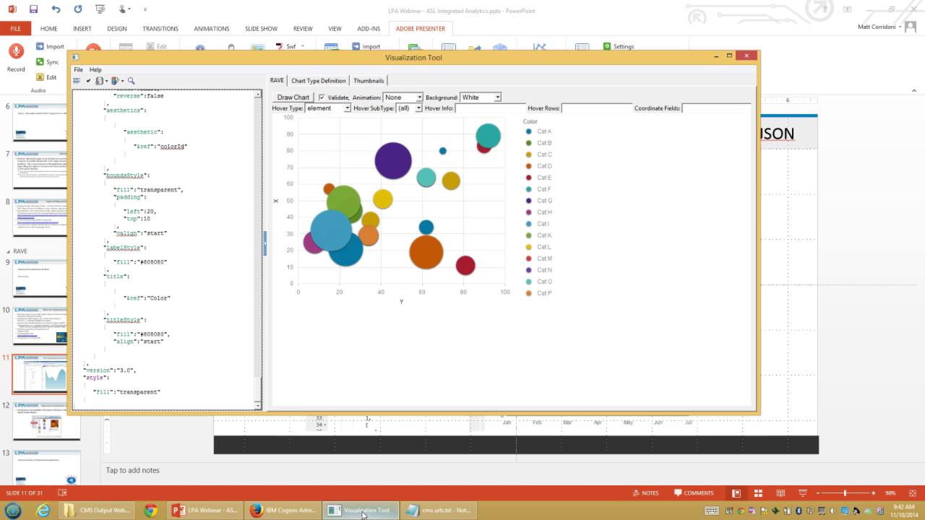
In Cognos Administration, display the Library's Visualizations list, which includes vis.sample.packedbubble
click(285, 511)
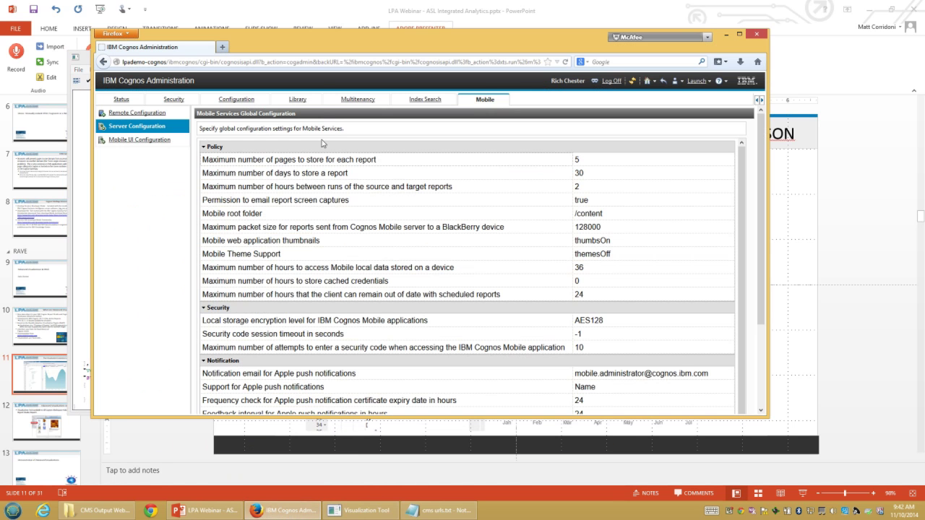
click(299, 101)
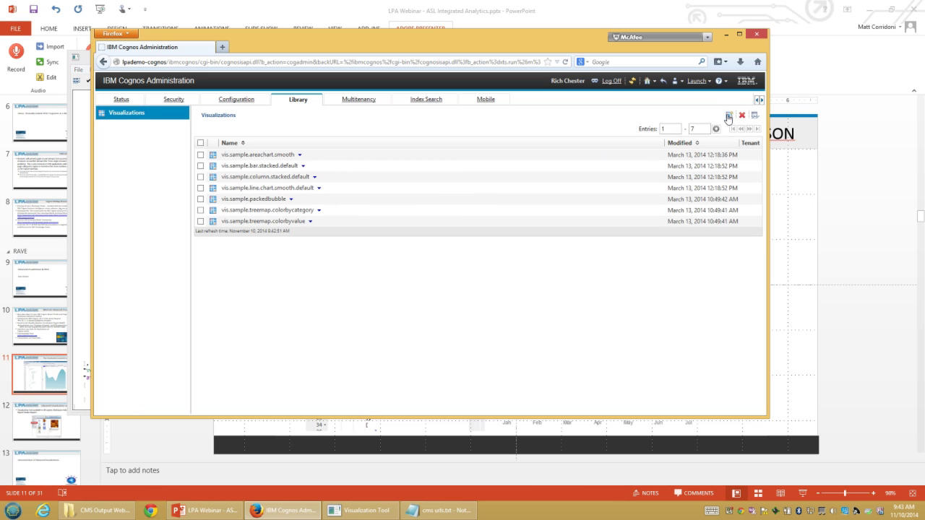
click(729, 115)
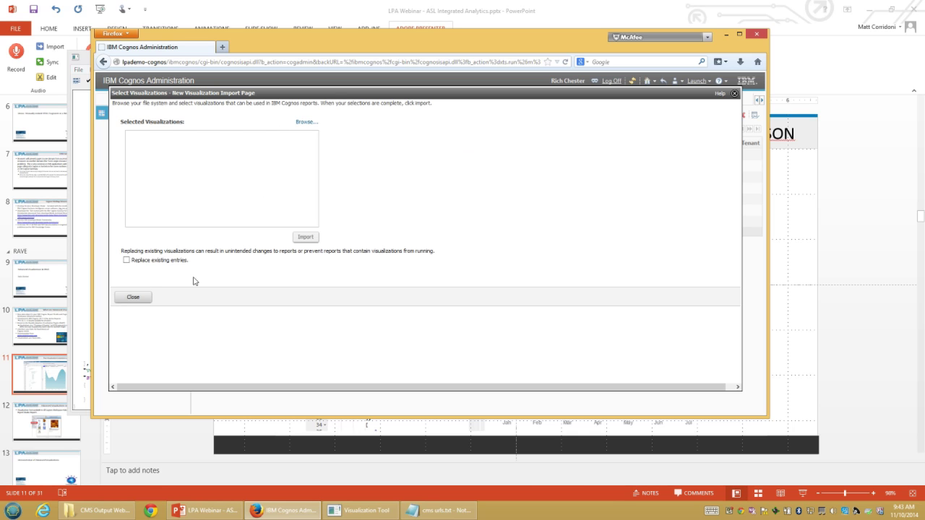
click(144, 296)
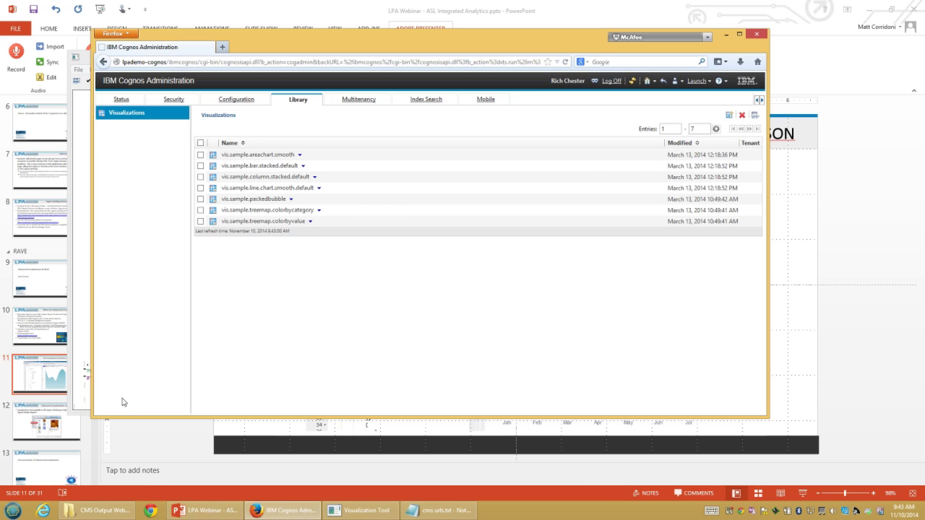
Advance the PowerPoint slide show to slide 13, Demonstration of Advanced Visualizations, then exit the show
click(209, 451)
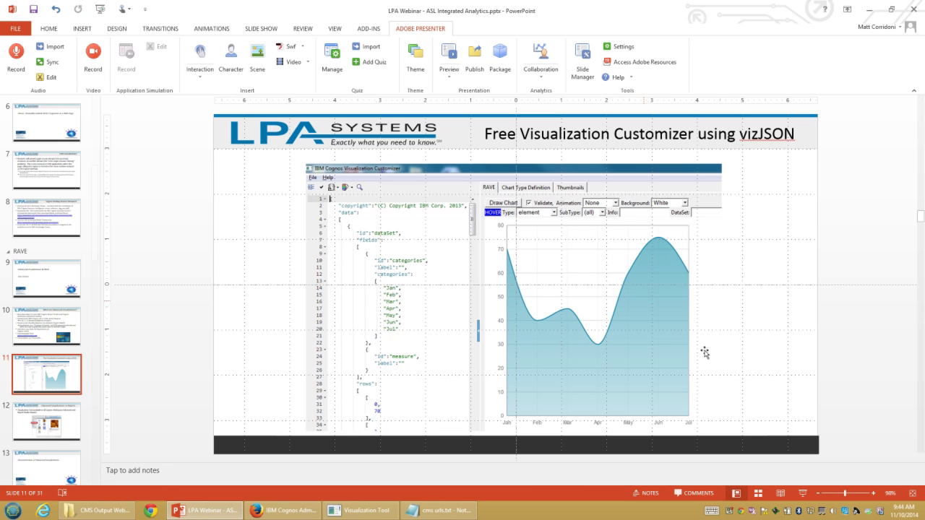
click(802, 493)
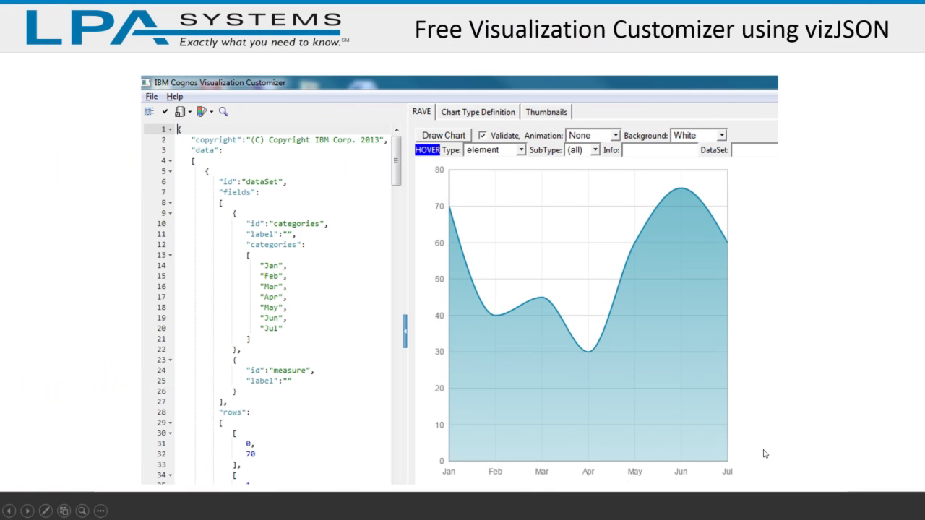
click(631, 367)
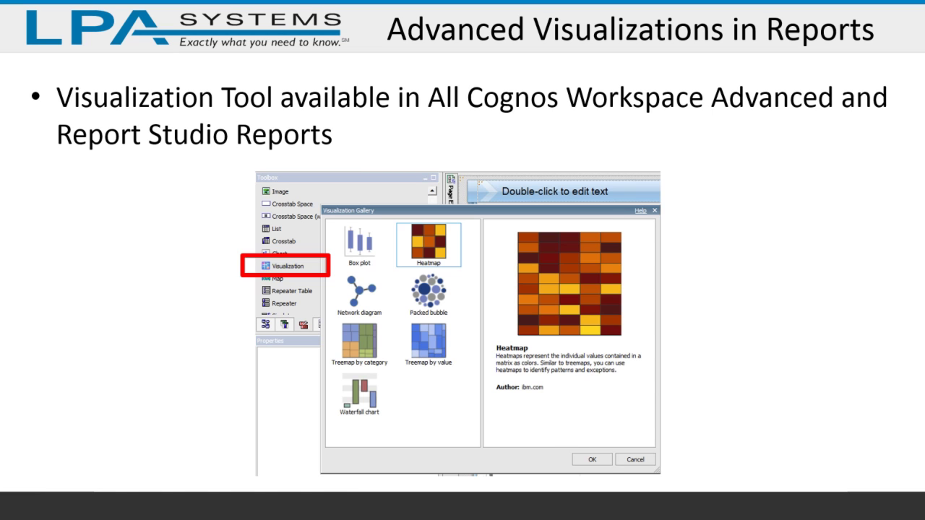
click(542, 346)
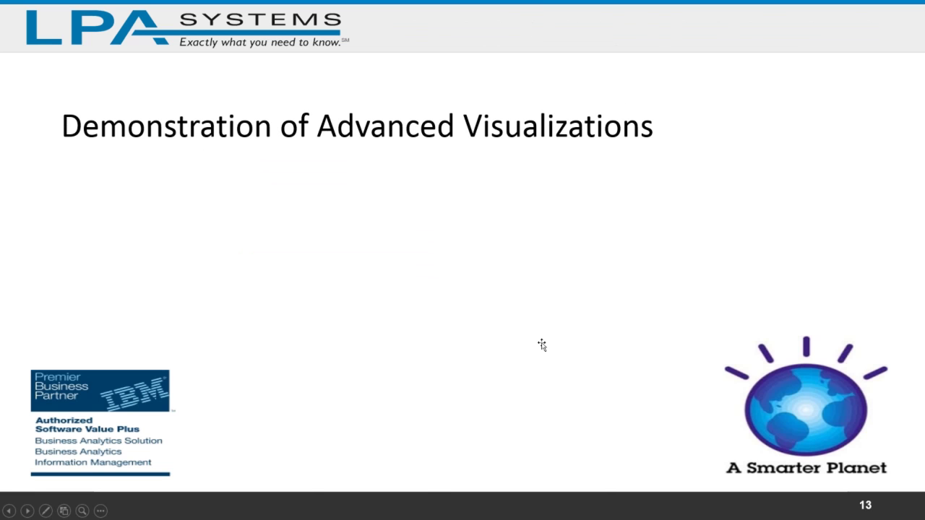
key(Escape)
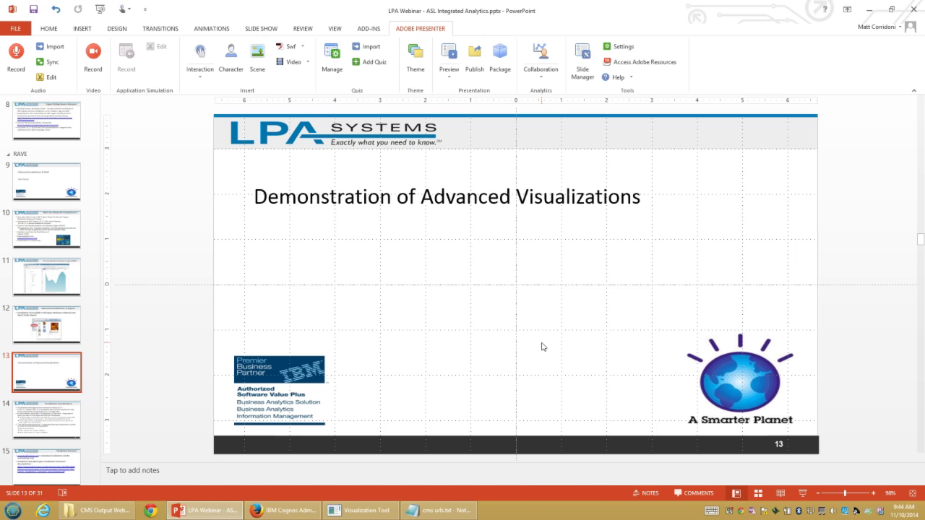
Open Active Report Final.mht from the ASL Webinar folder, then dismiss the warning and close Internet Explorer
click(109, 511)
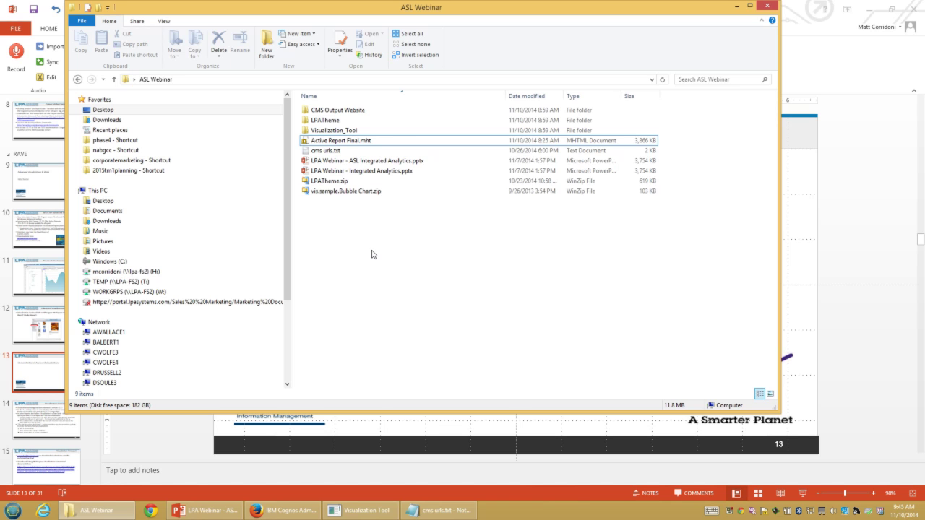
click(340, 142)
double_click(340, 142)
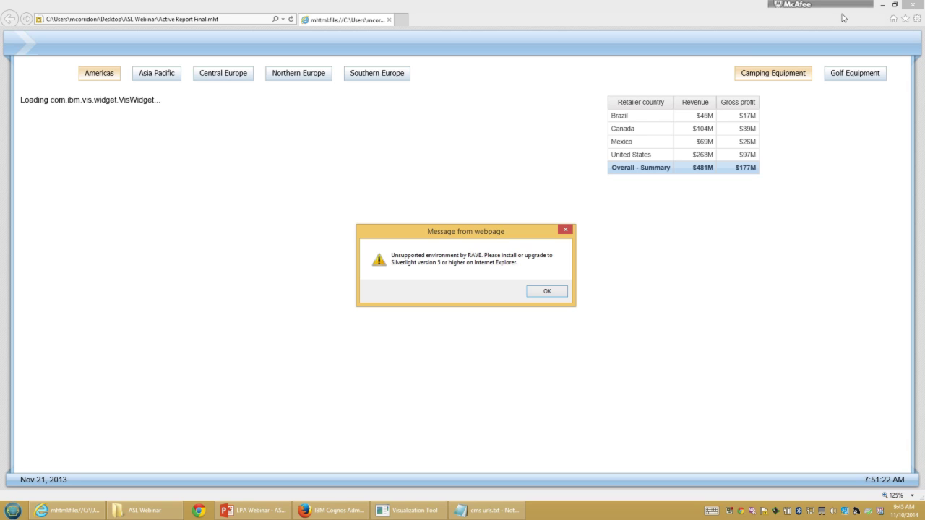
click(545, 292)
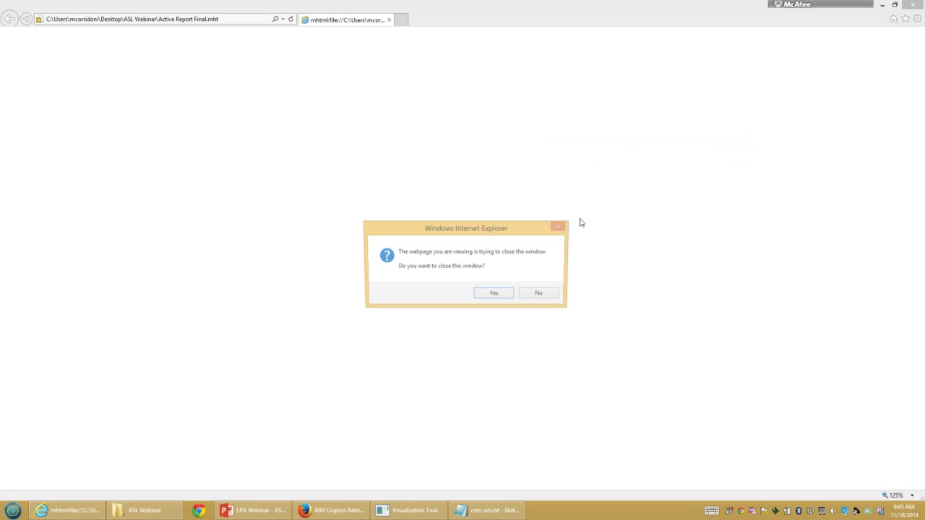
click(494, 294)
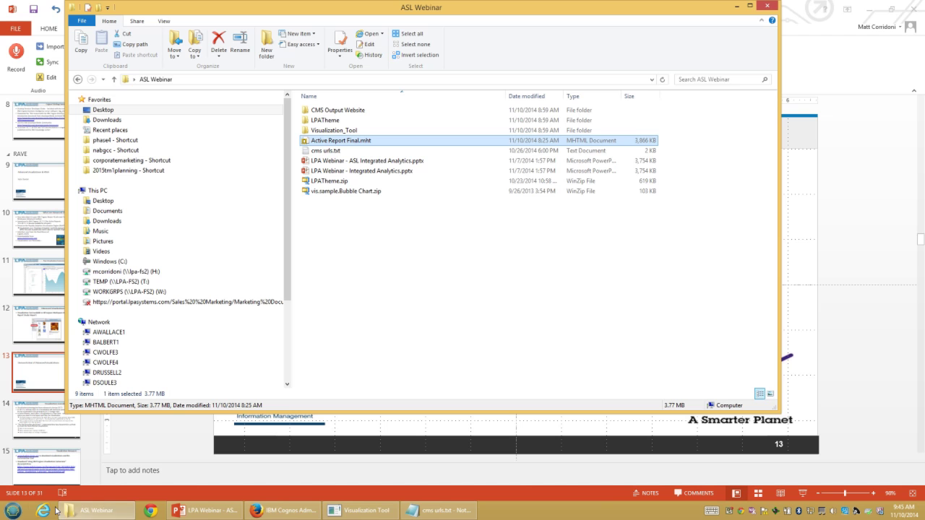
Launch Cognos Workspace Advanced from Cognos Administration, allowing pop-ups from the Cognos server
click(282, 511)
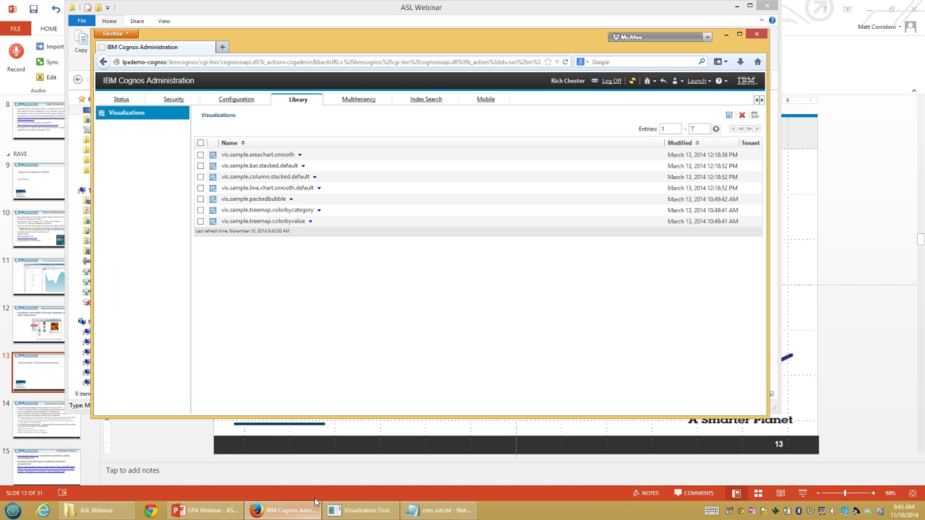
click(697, 81)
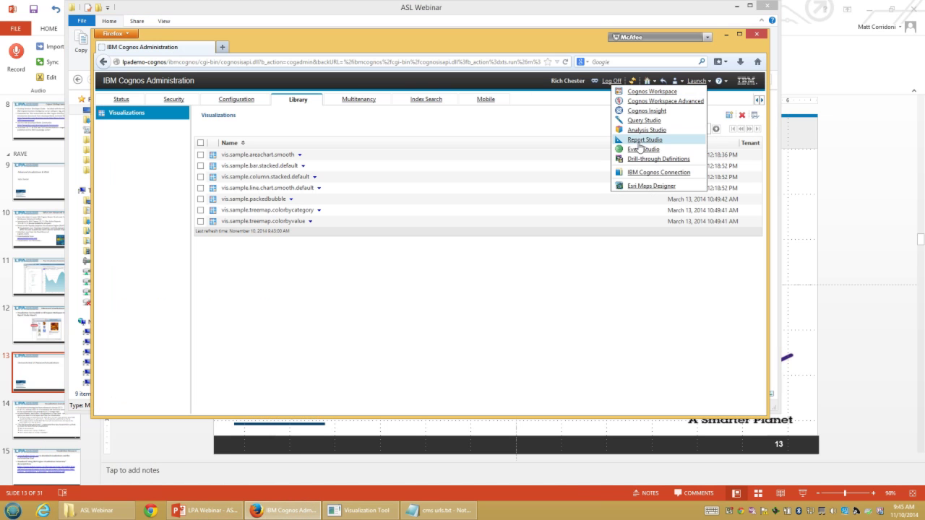
click(658, 103)
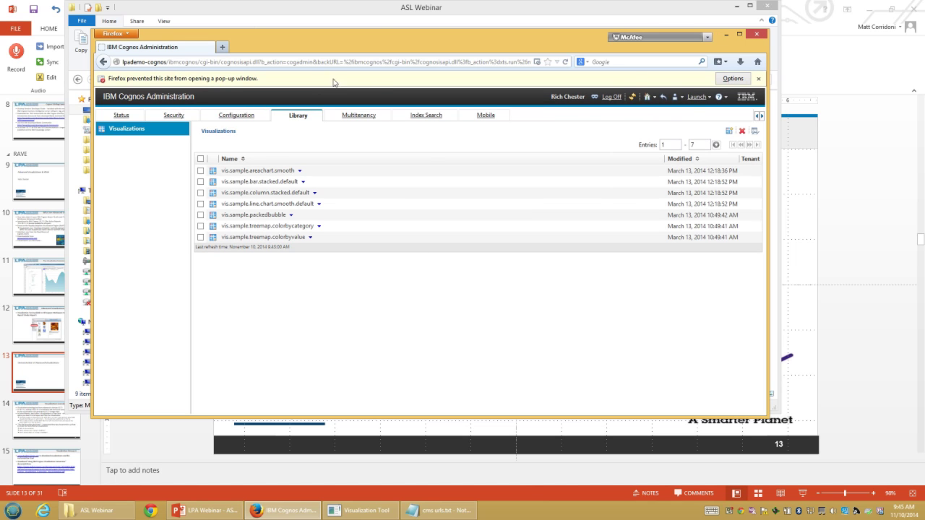
click(736, 80)
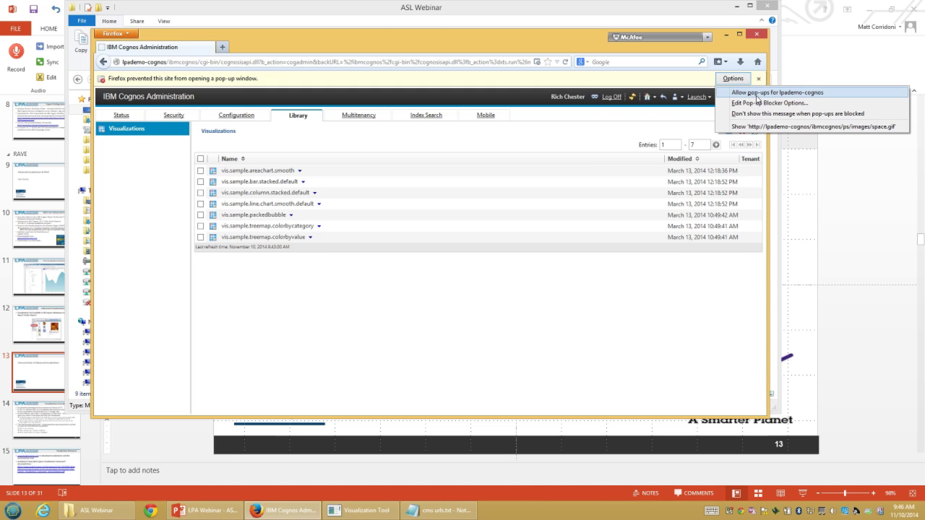
click(755, 95)
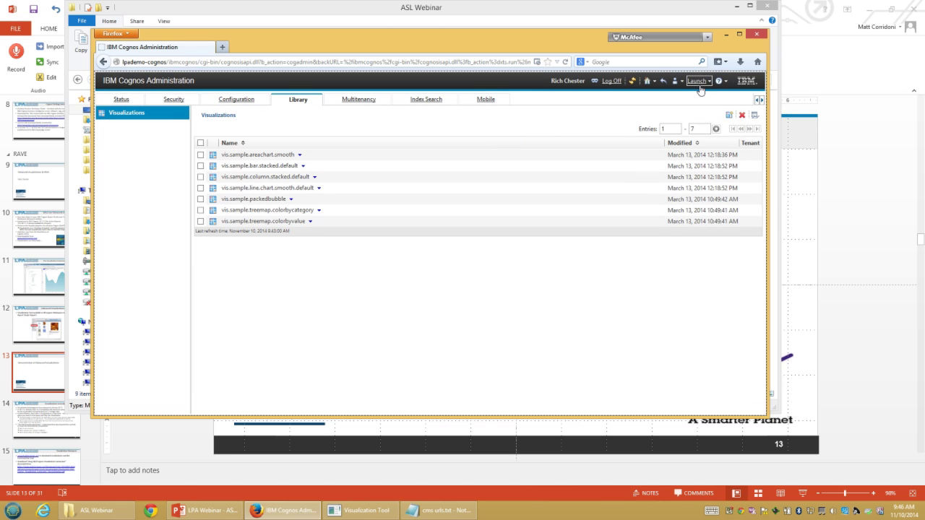
click(697, 81)
click(666, 103)
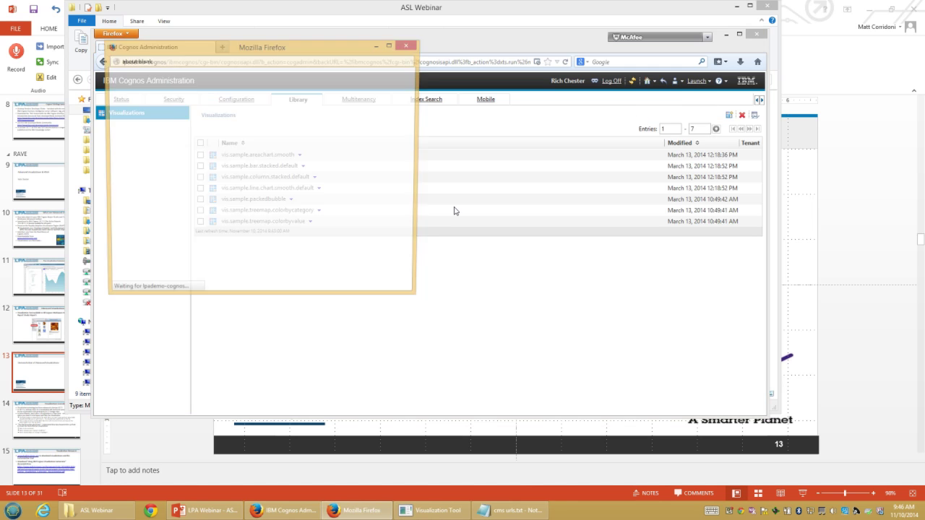
Create a new Blank report on the GO Sales (analysis) package
click(131, 109)
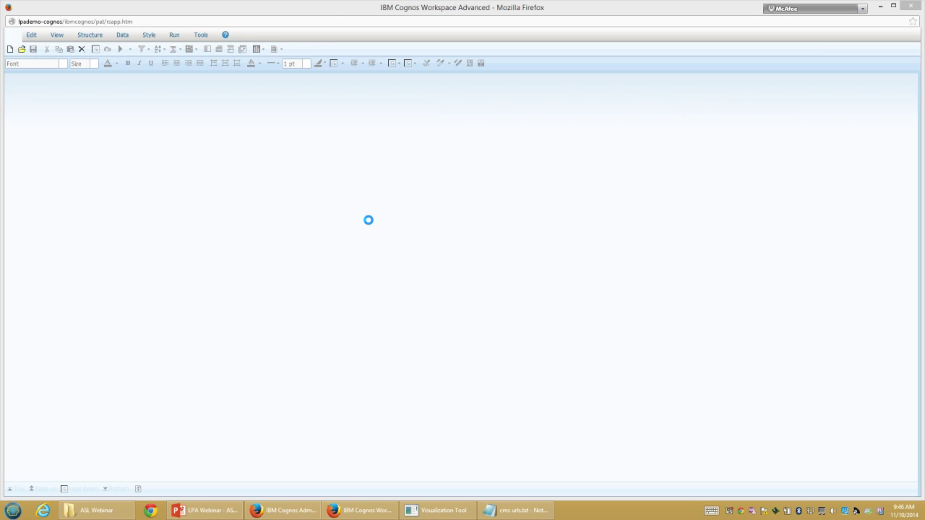
click(309, 287)
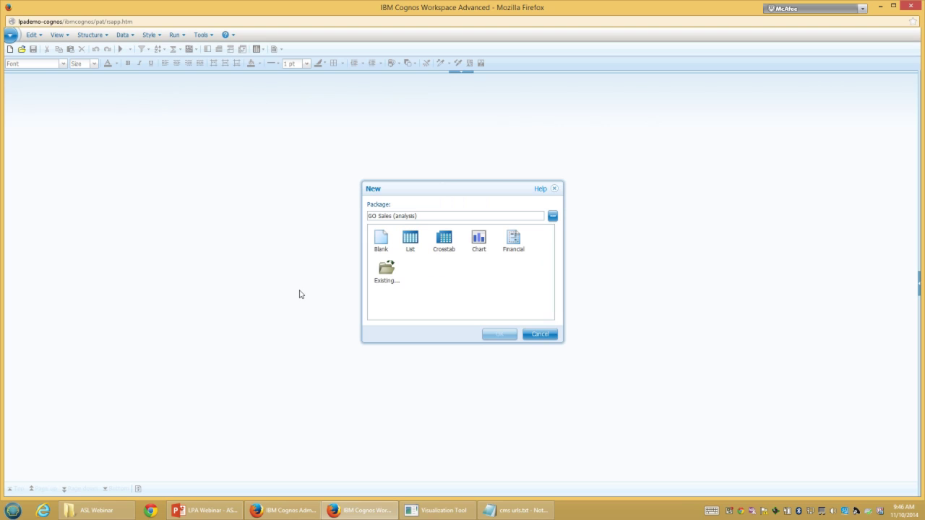
click(377, 241)
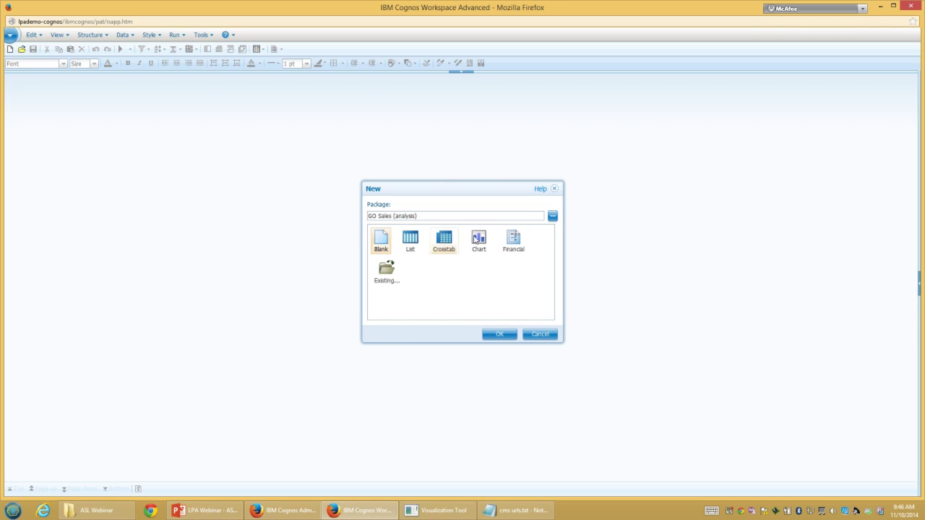
double_click(377, 242)
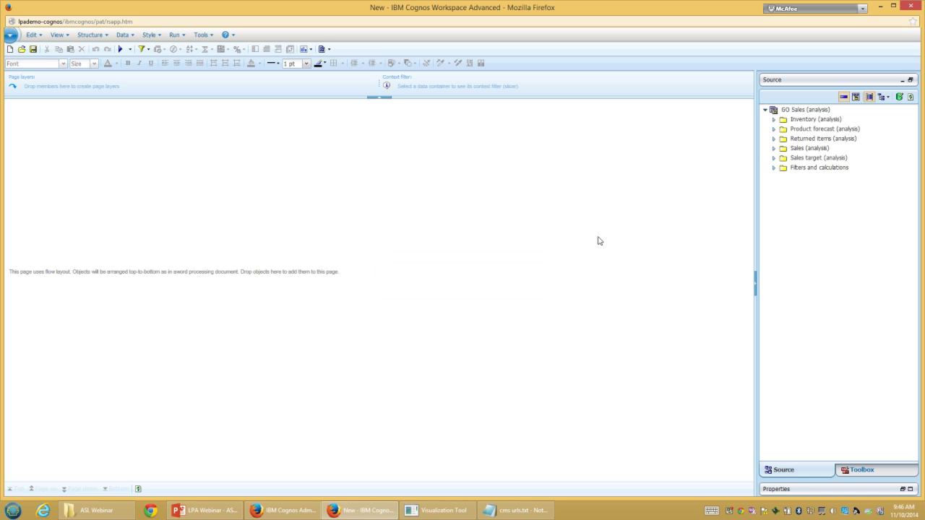
Drag a Visualization from the Toolbox onto the page and pick Packed bubble from the gallery
click(860, 470)
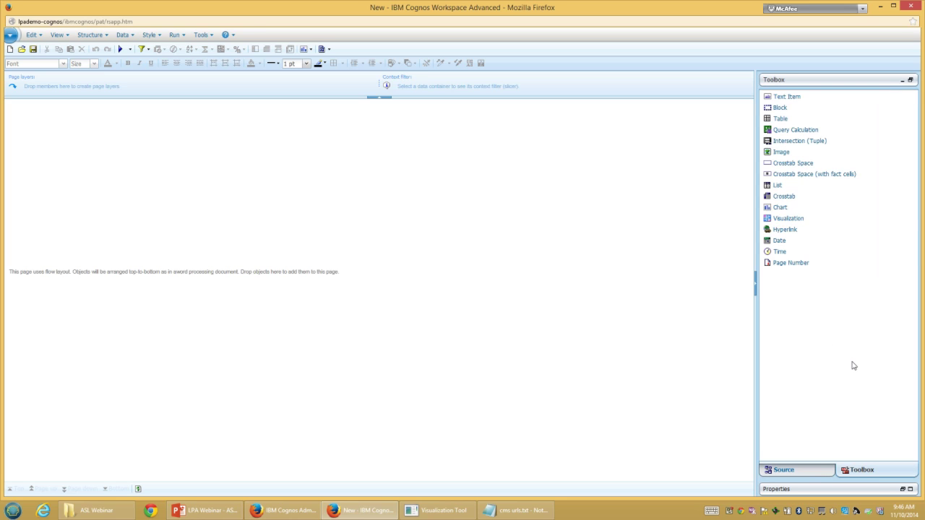
drag(794, 219, 286, 231)
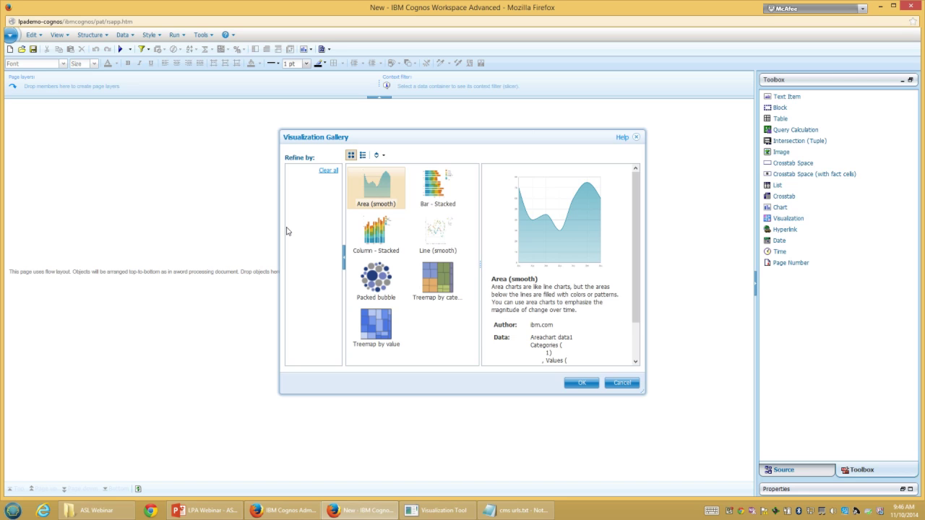
click(379, 279)
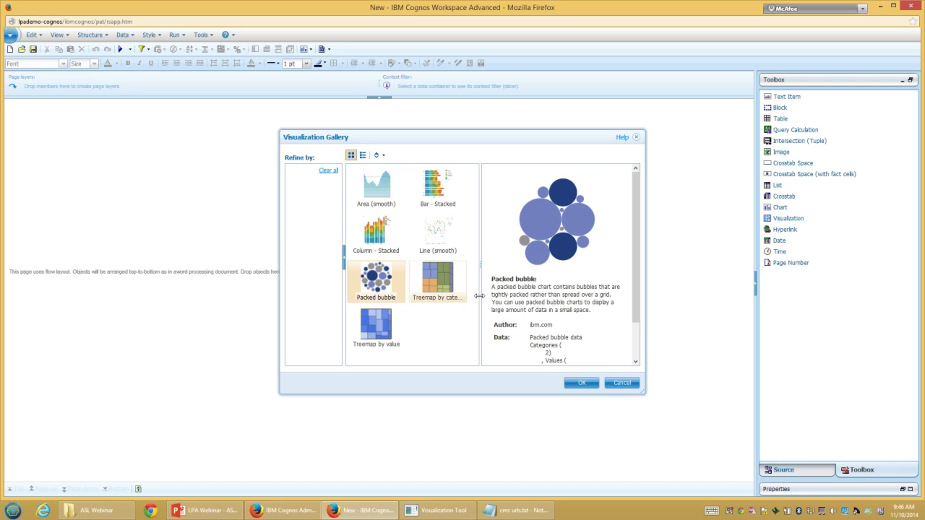
click(581, 383)
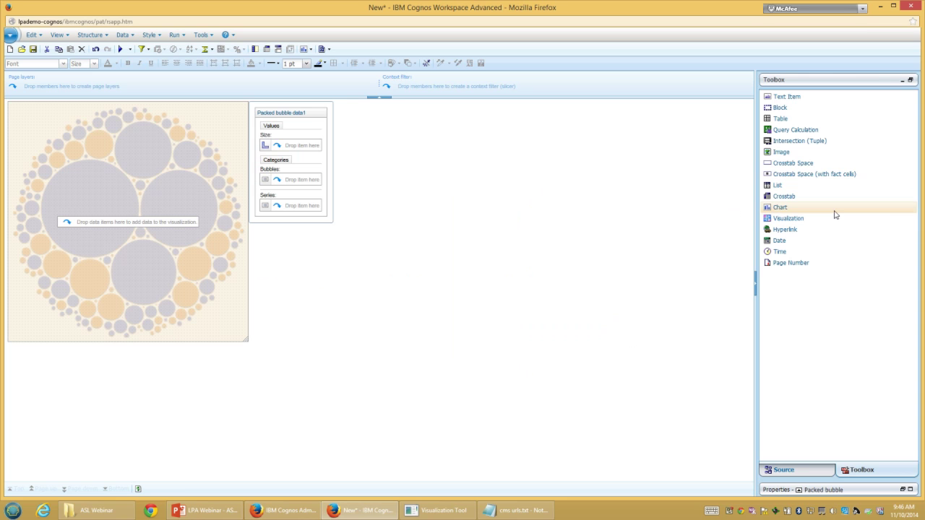
Drop Revenue into Size, Products into Bubbles and Time into Series of the packed bubble chart
click(798, 468)
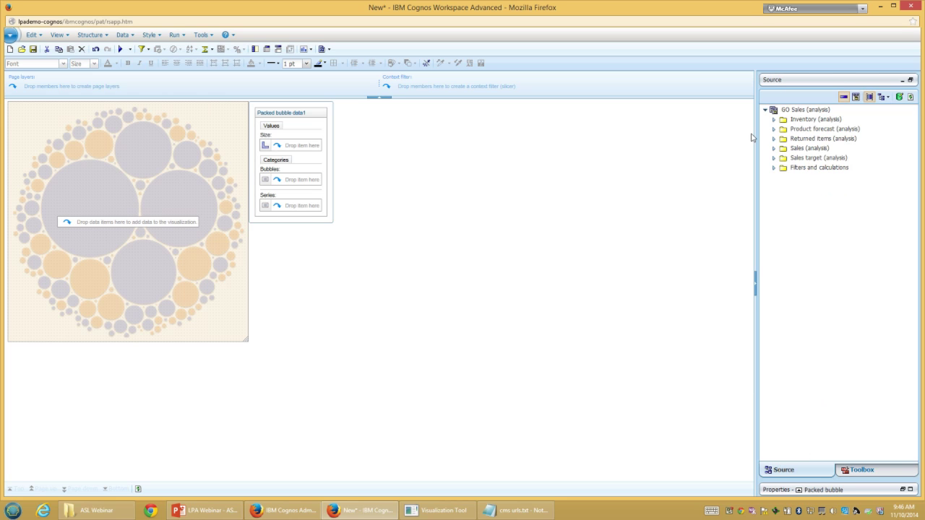
click(774, 148)
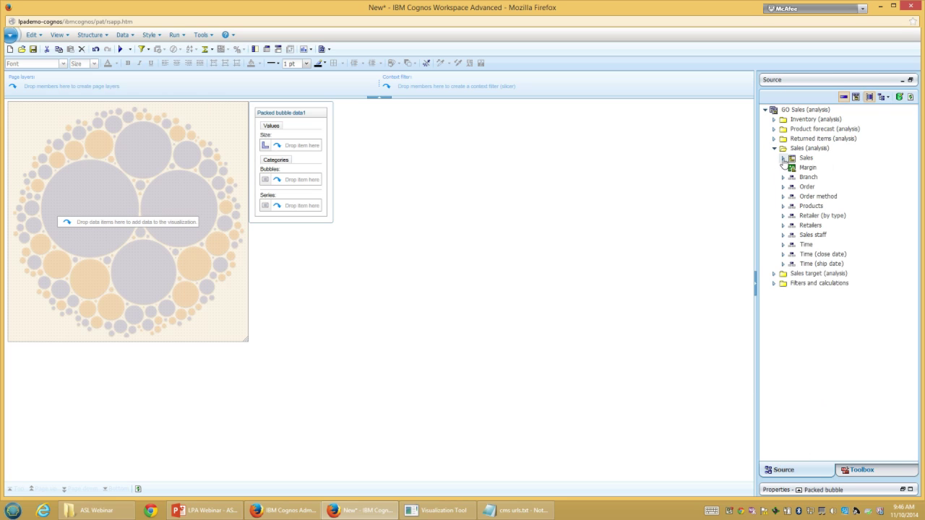
click(783, 158)
drag(820, 205, 274, 146)
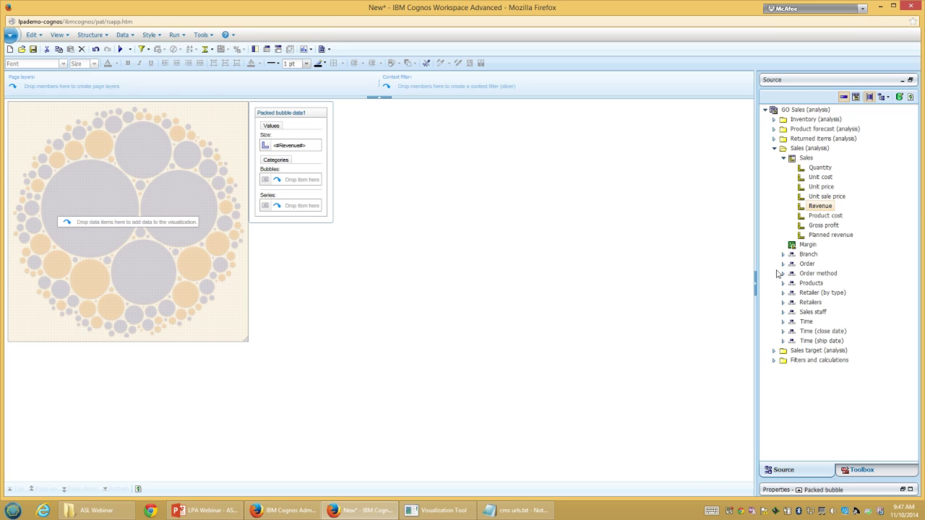
click(783, 160)
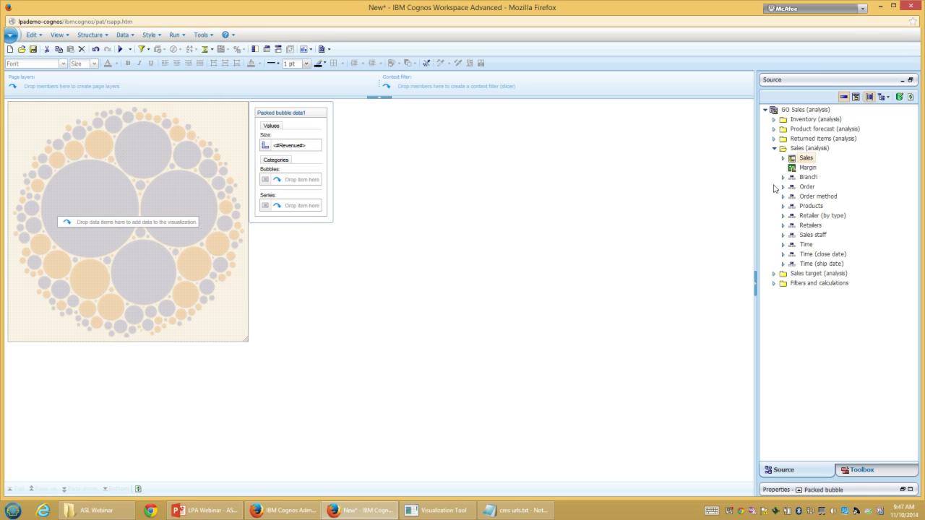
click(783, 207)
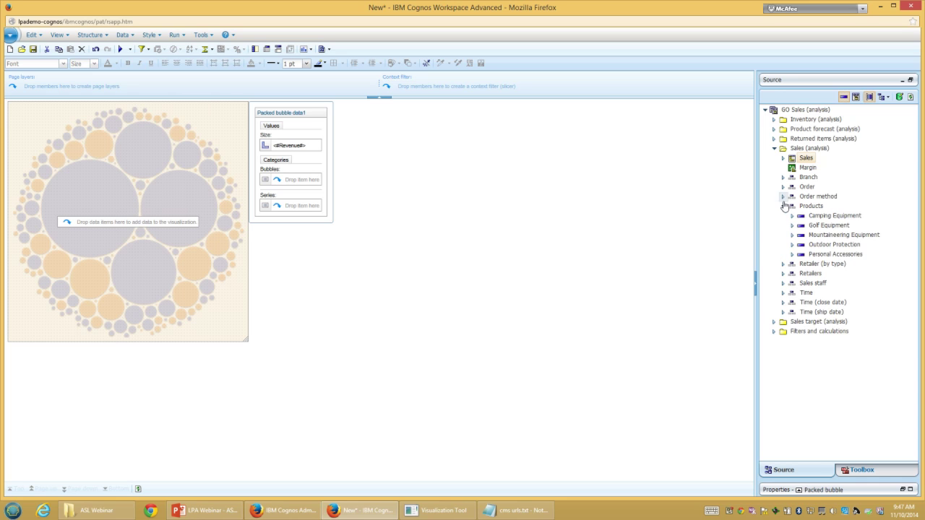
click(810, 206)
drag(812, 209, 303, 181)
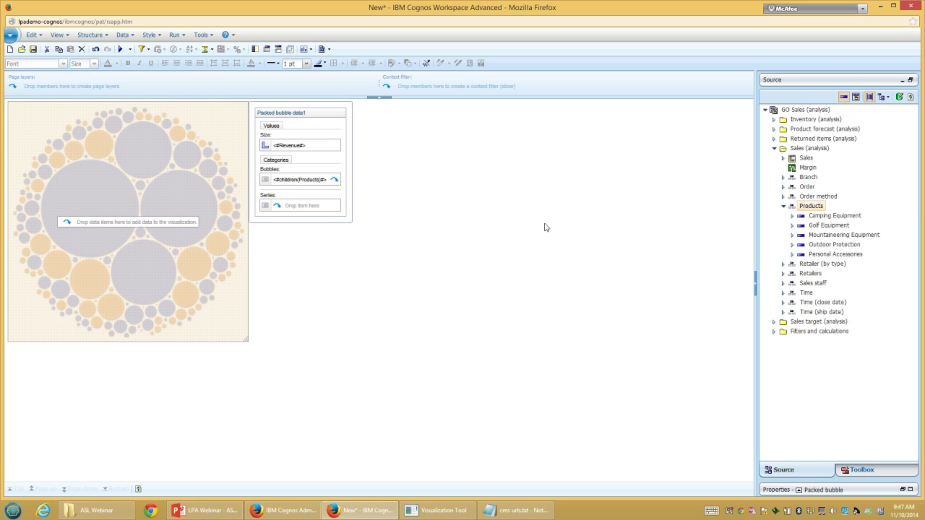
drag(804, 293, 293, 211)
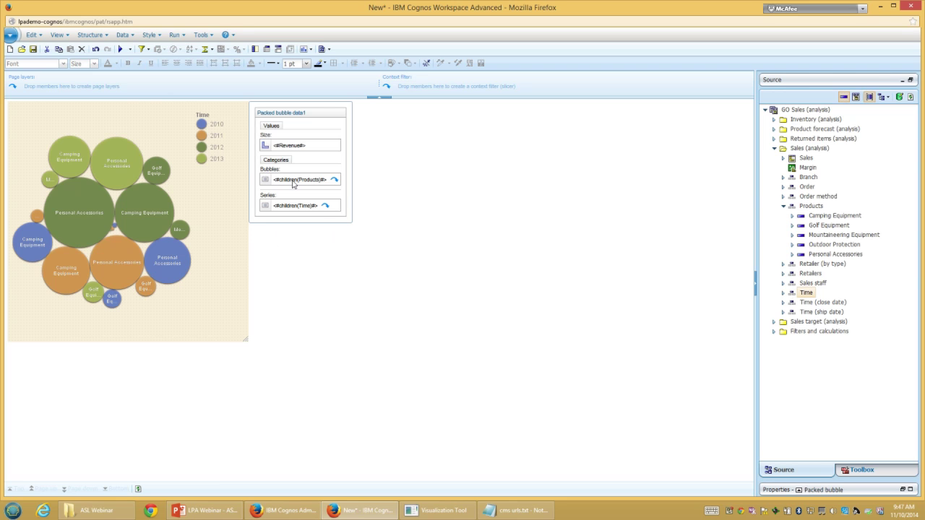
Enable drill-up and drill-down in the Drill Options, then run the report
click(279, 206)
click(123, 35)
click(143, 144)
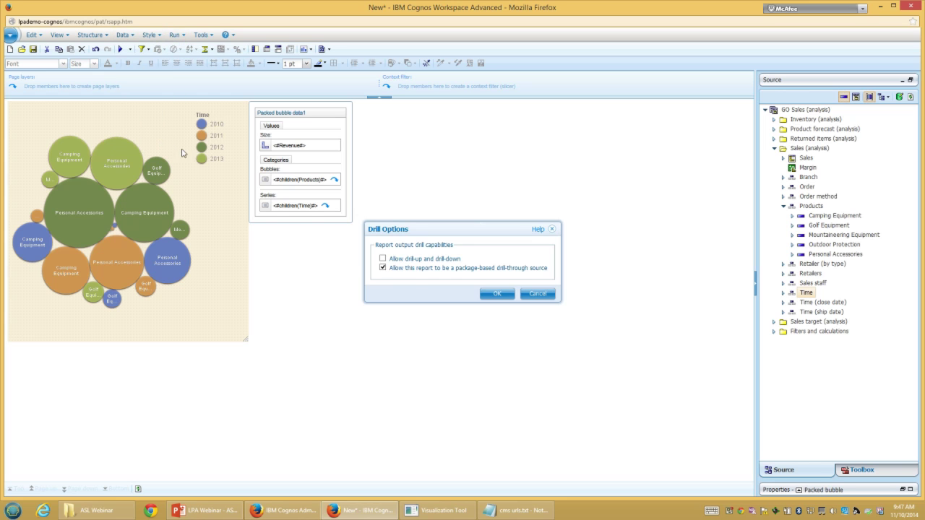
click(383, 258)
click(495, 294)
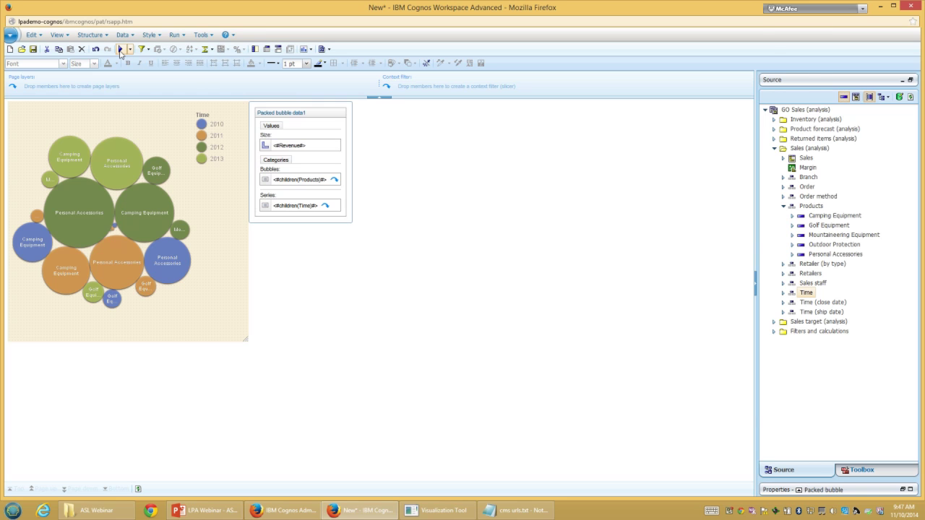
click(121, 50)
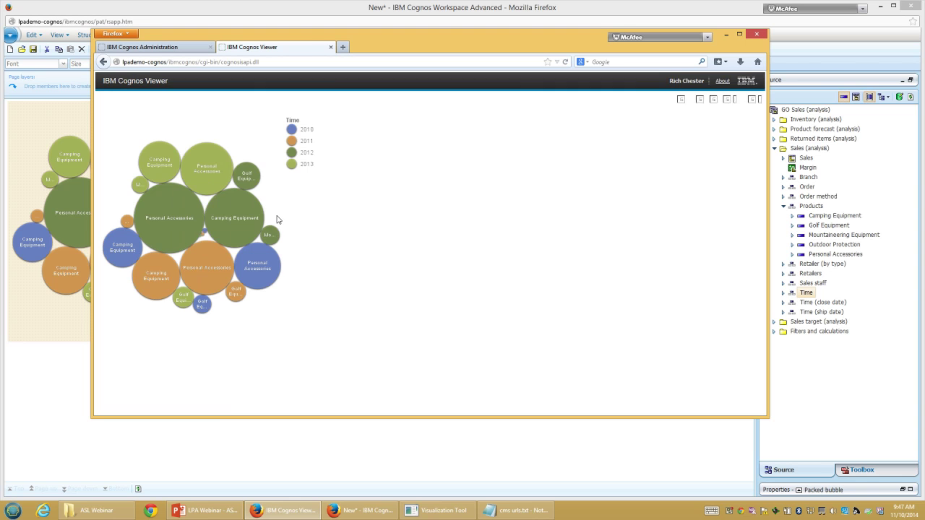
Drill down on the 2012 Personal Accessories bubble to see its product types by 2012 quarter
click(163, 221)
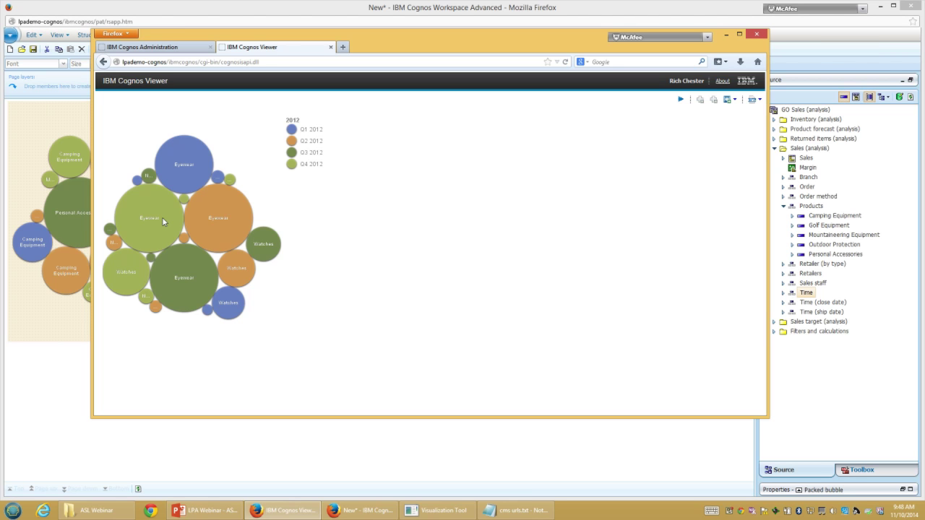
Drill up from the Eyewear bubble to the Default top-level view
right_click(164, 221)
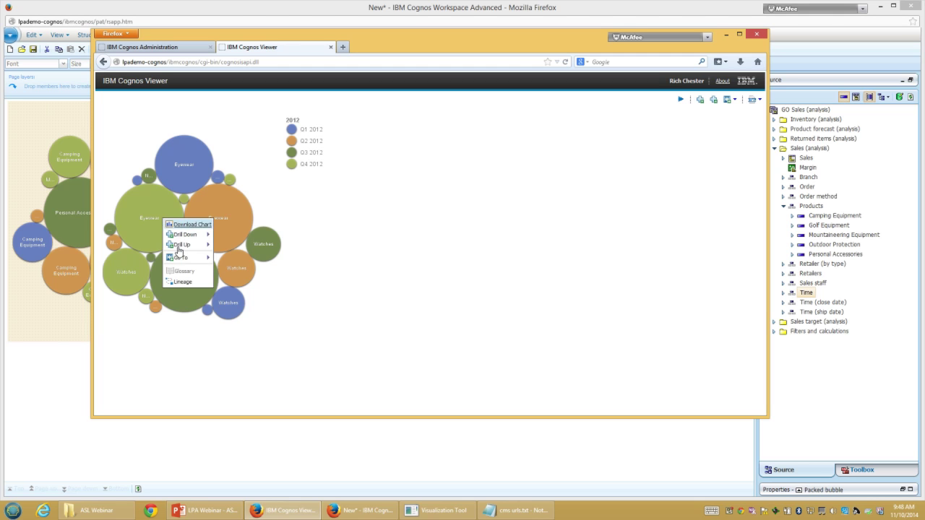
mouse_move(180, 247)
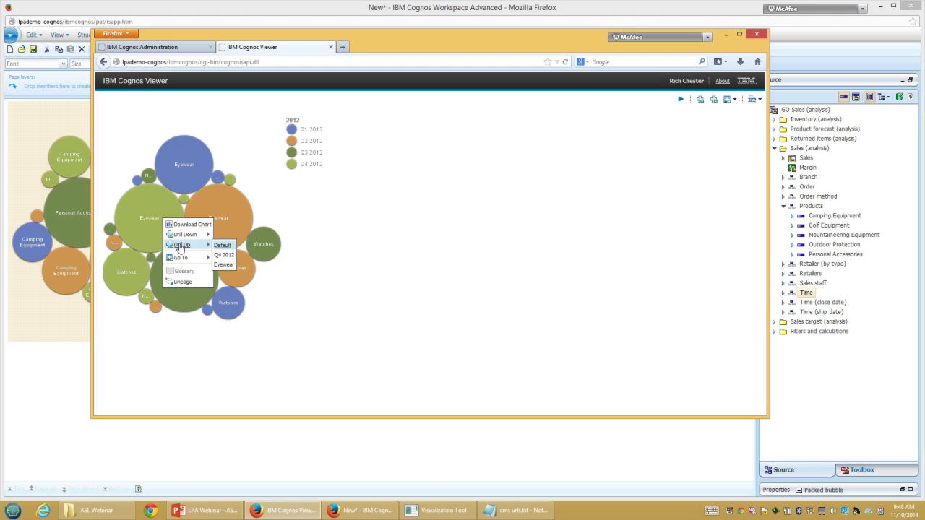
click(222, 245)
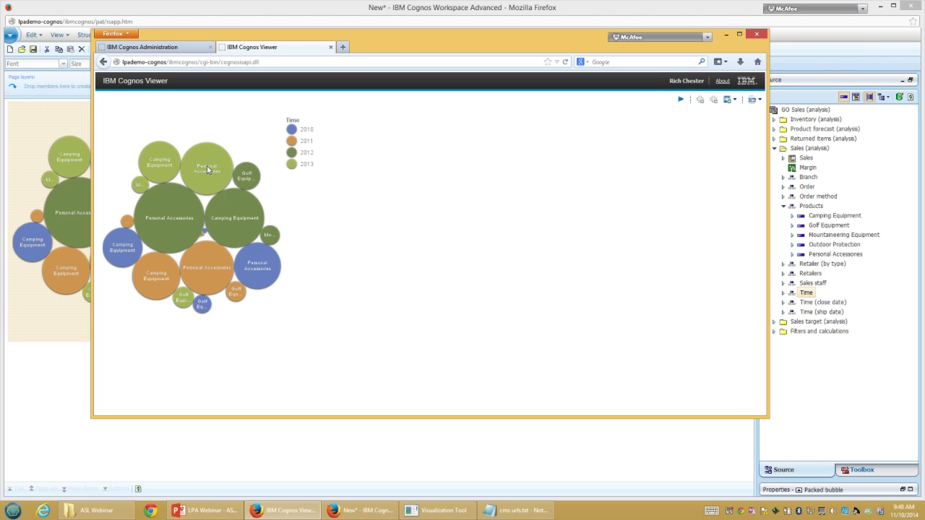
Close the Cognos Viewer window with both its tabs, minimize Firefox, and return to PowerPoint
mouse_move(177, 207)
click(756, 38)
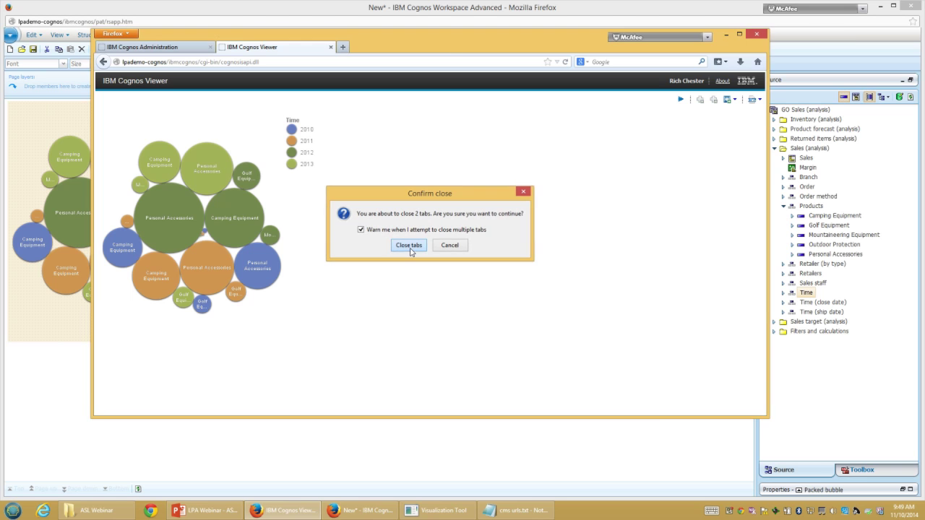
click(409, 245)
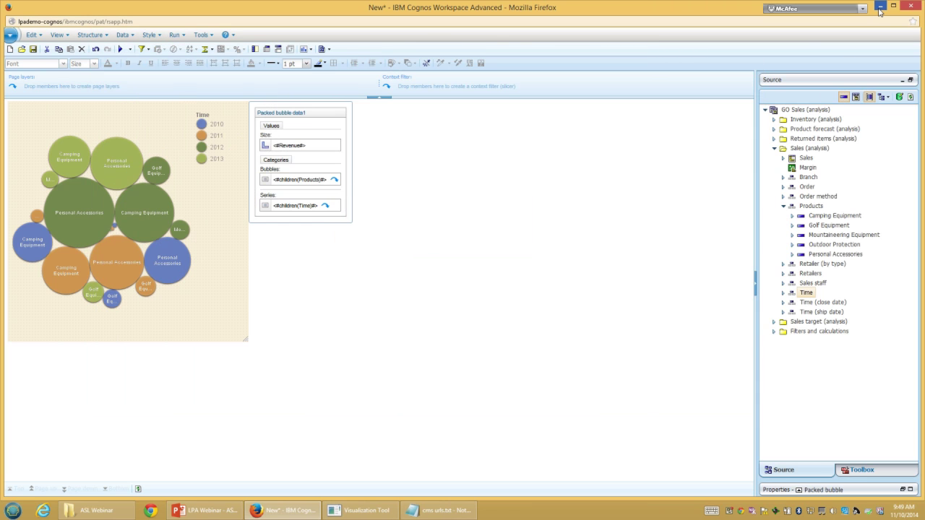
click(880, 8)
click(205, 470)
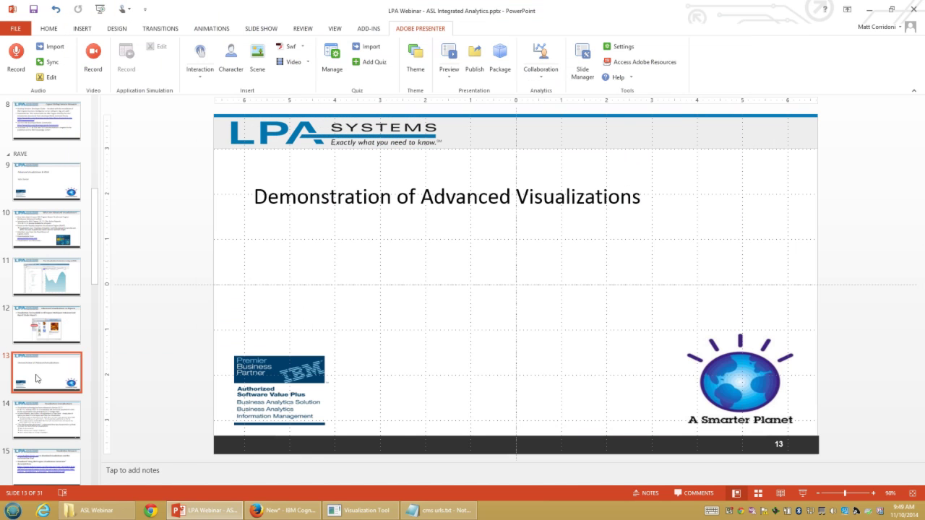
Start the slide show from slide 13 and advance to slide 14, Visualization Considerations
click(802, 493)
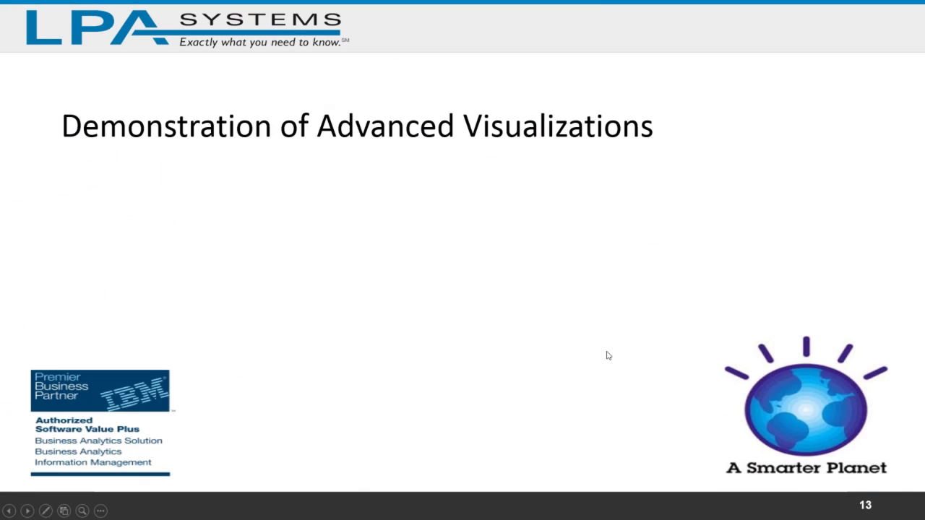
click(426, 295)
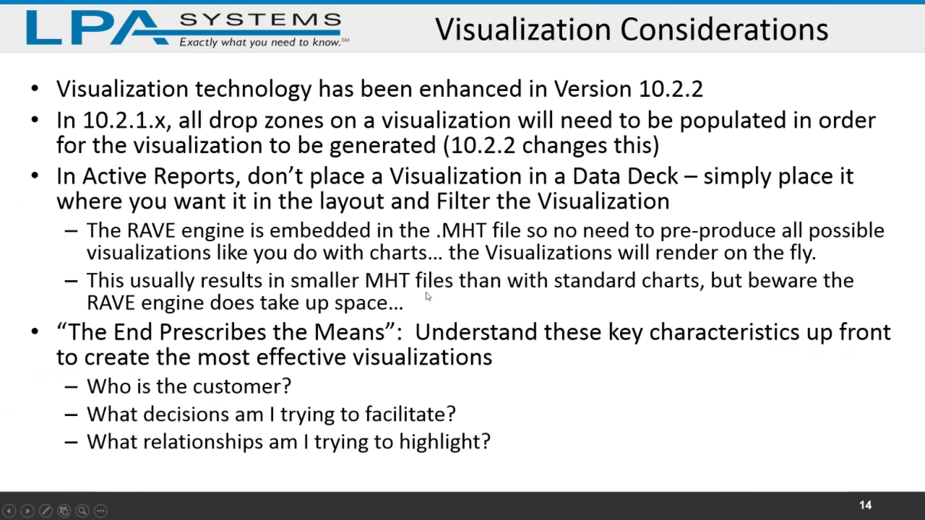
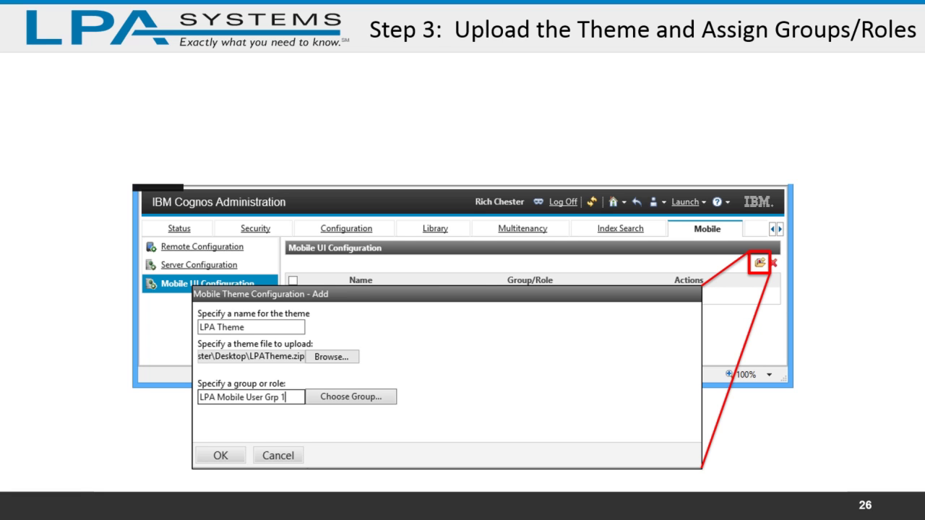
Advance to slide 27, Mobile Theme Considerations, exit the slideshow and minimize PowerPoint
key(Right)
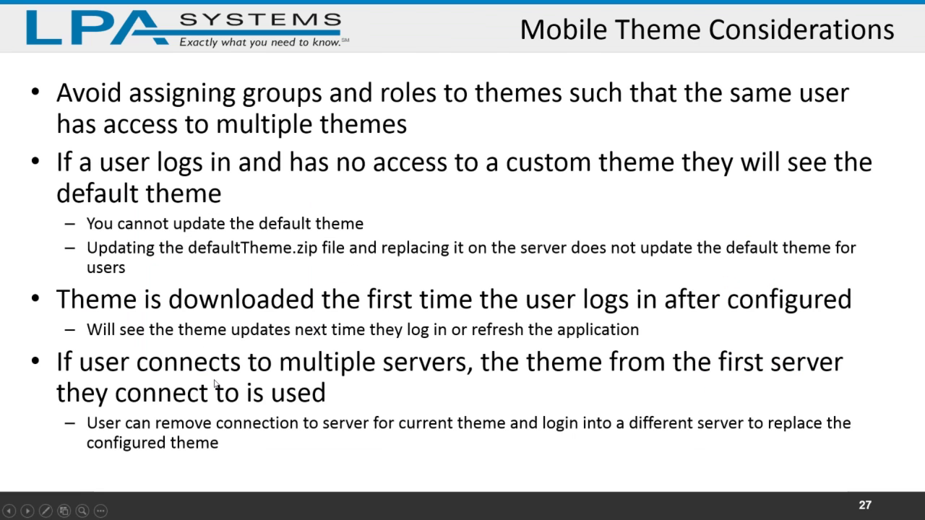
key(Escape)
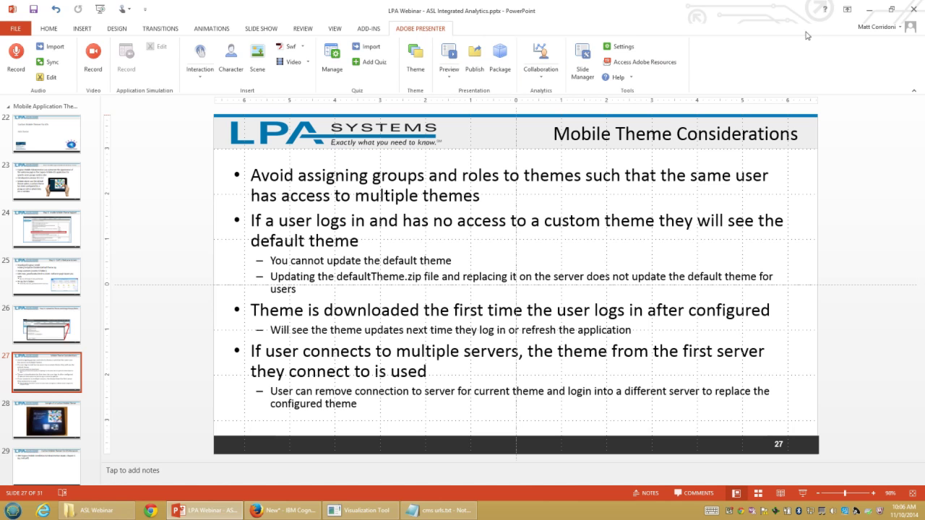
click(871, 9)
Inspect the LPATheme.zip package, then close the WinZip viewer
click(390, 267)
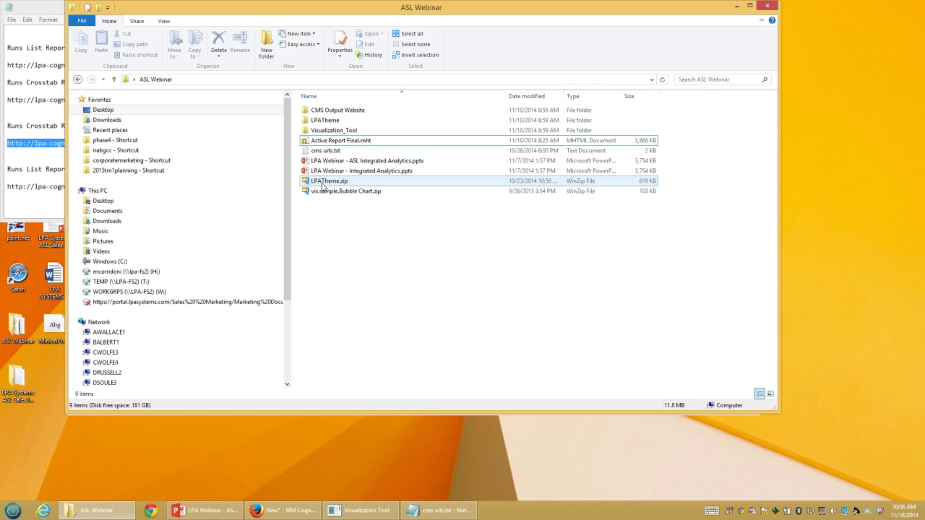
mouse_move(318, 186)
click(324, 182)
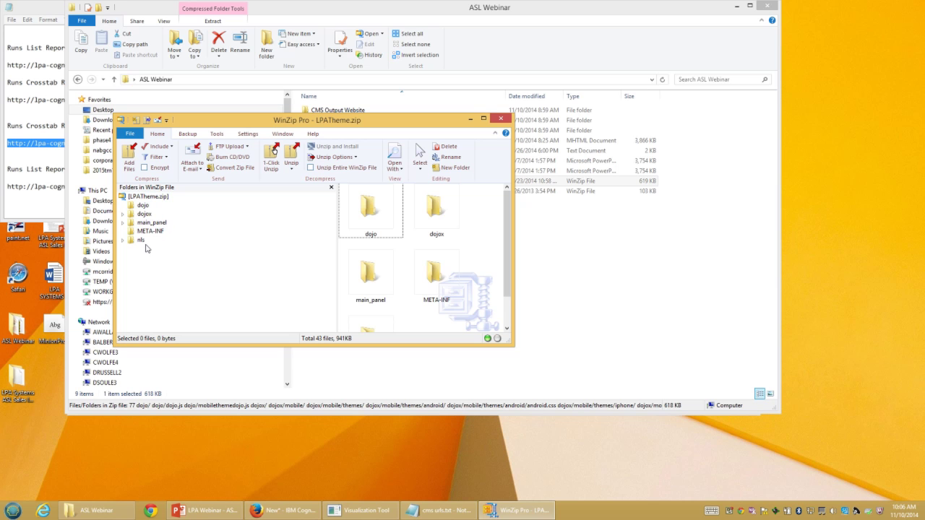
click(497, 120)
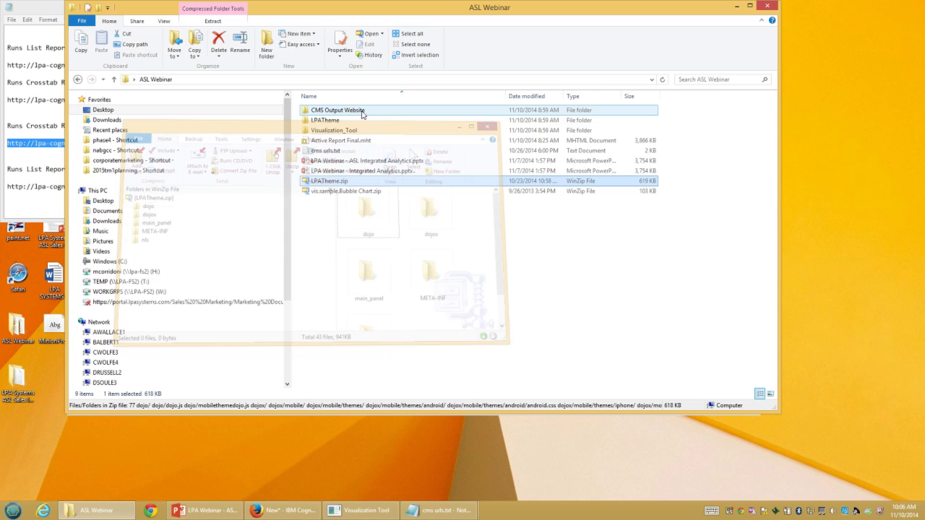
Open LPATheme > main_panel and edit index.html in Notepad++
double_click(321, 121)
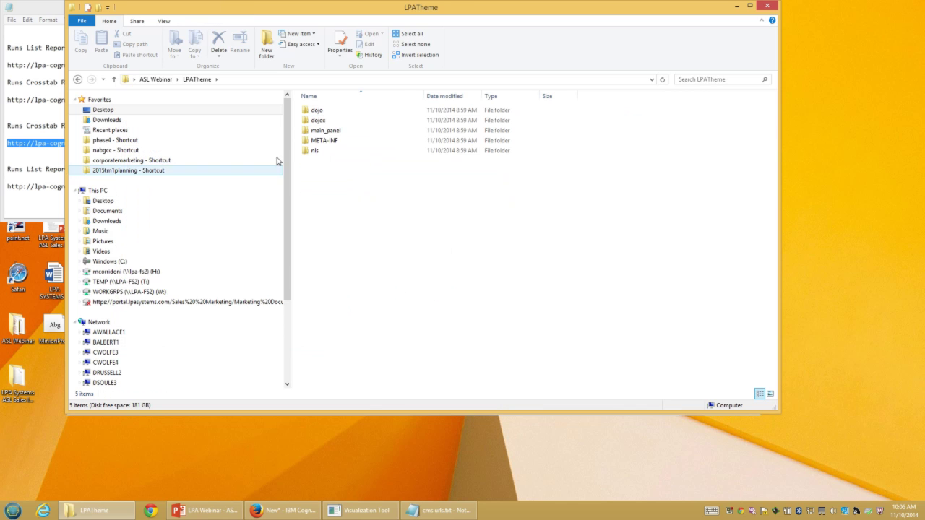
double_click(323, 130)
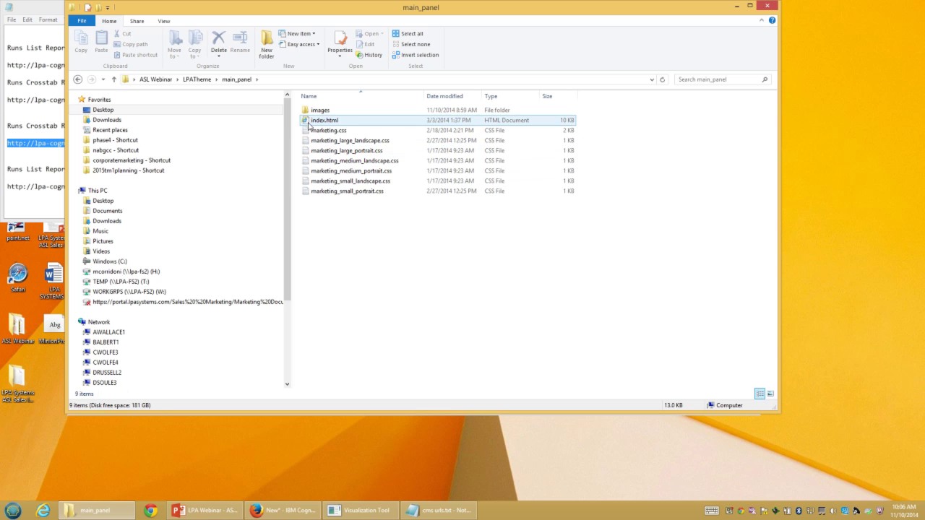
click(323, 123)
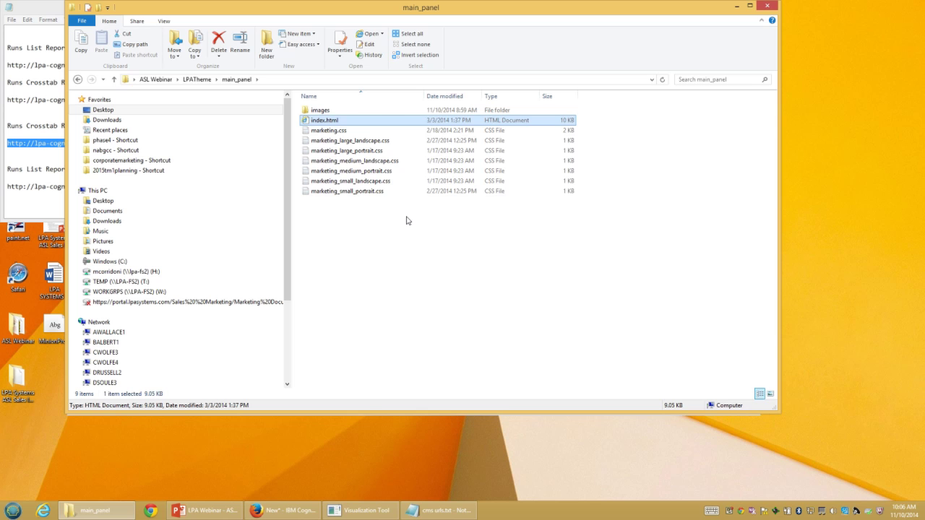
right_click(319, 122)
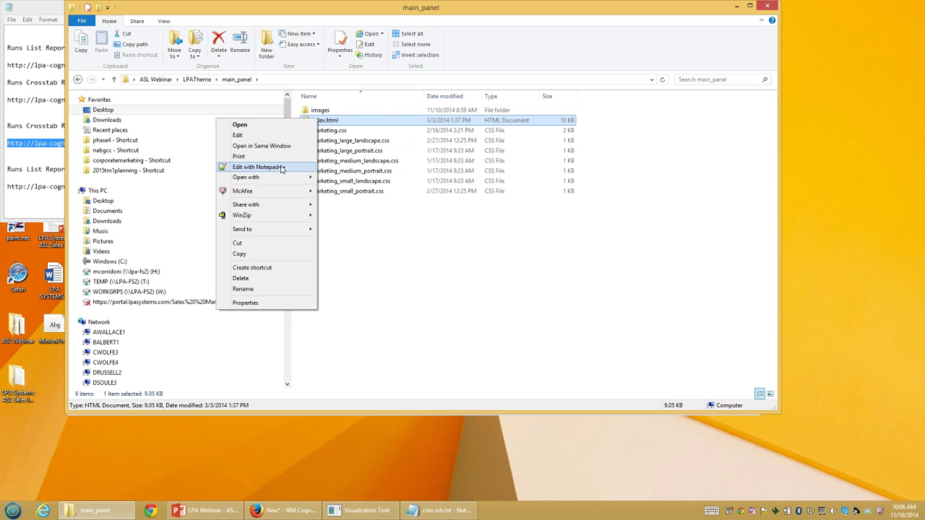
click(282, 168)
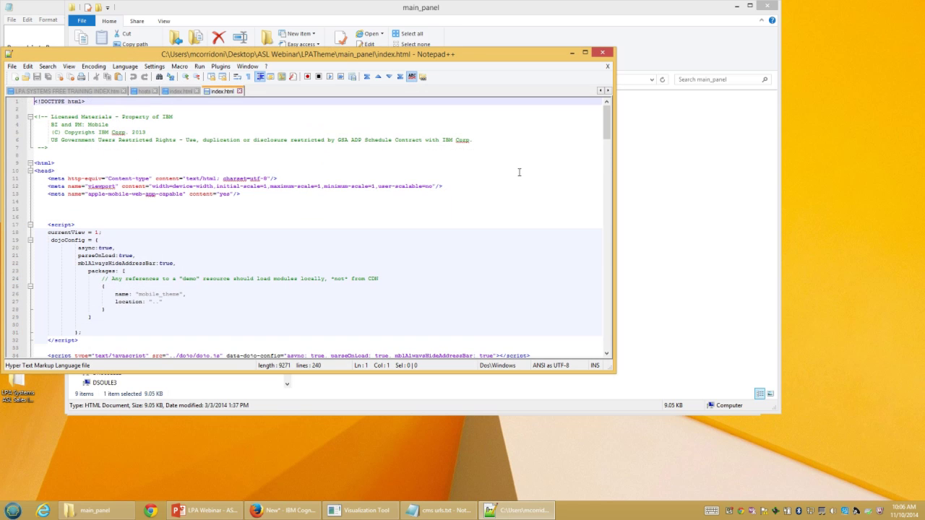
Scroll through index.html, close Notepad++, and open the main_panel images folder
drag(611, 130, 611, 108)
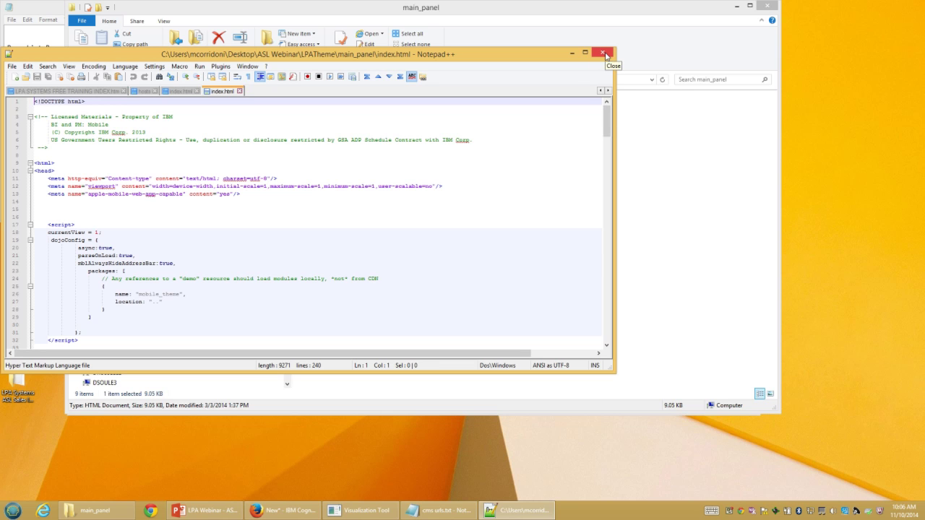
click(606, 55)
double_click(320, 110)
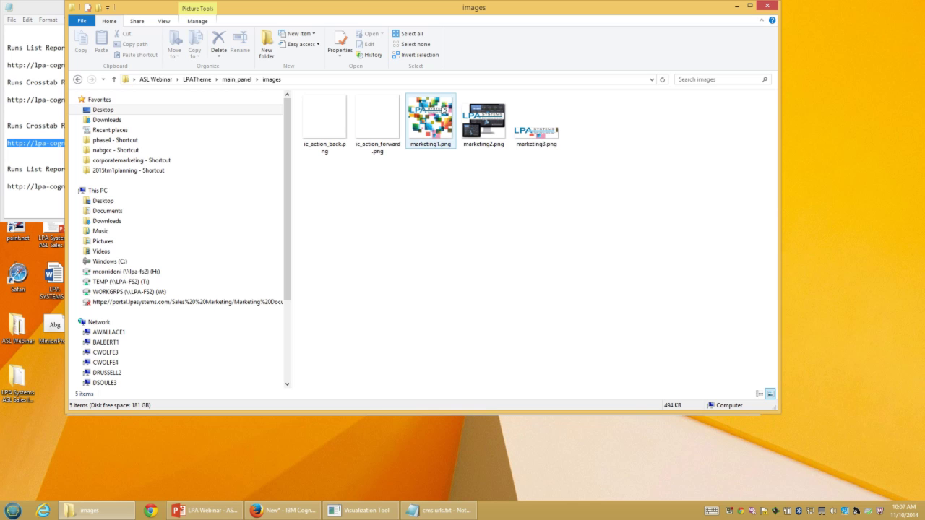
Open marketing1.png in Paint to view the LPA Systems graphic, then close Paint
click(437, 126)
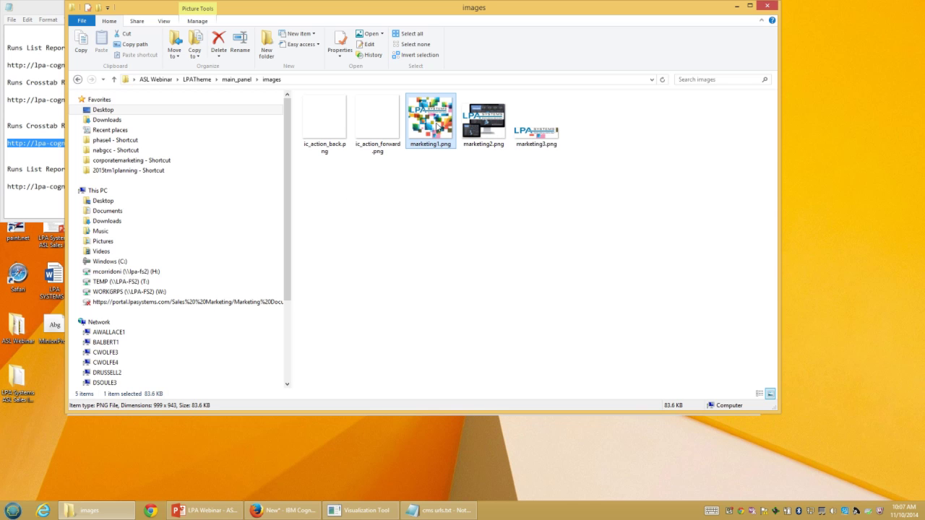
right_click(437, 126)
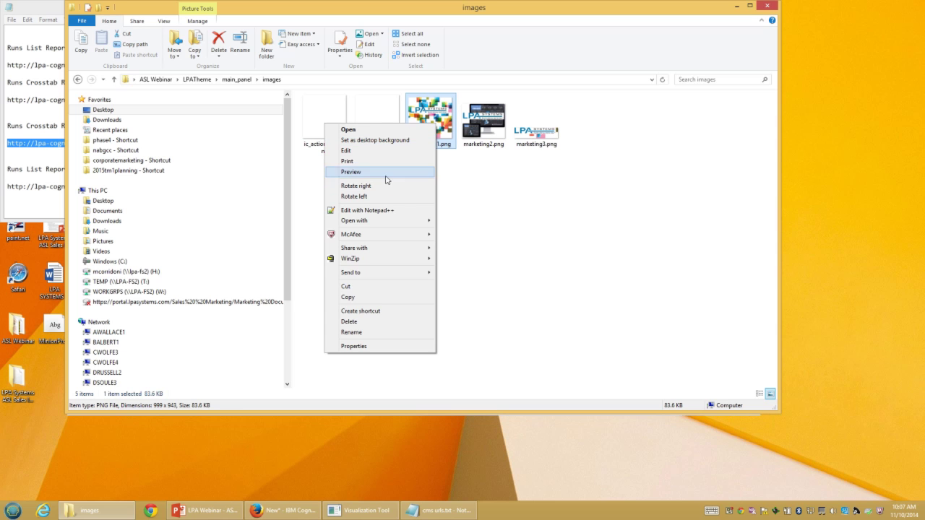
click(405, 150)
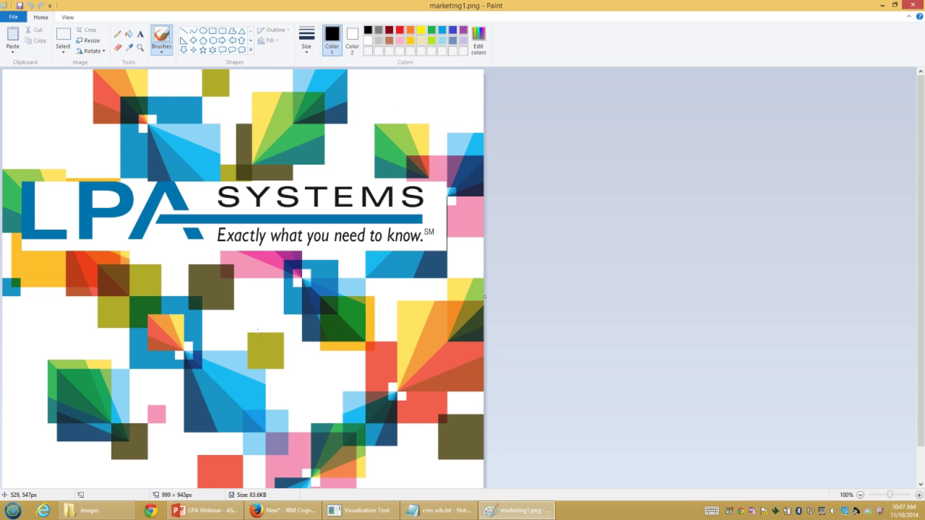
click(915, 5)
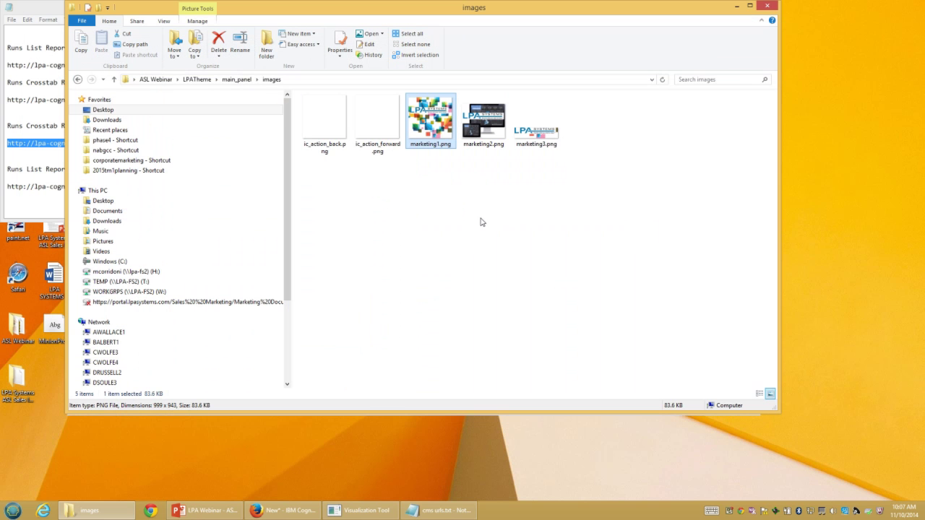
Return to the ASL Webinar folder and close the Cognos Workspace browser, leaving the page
click(195, 81)
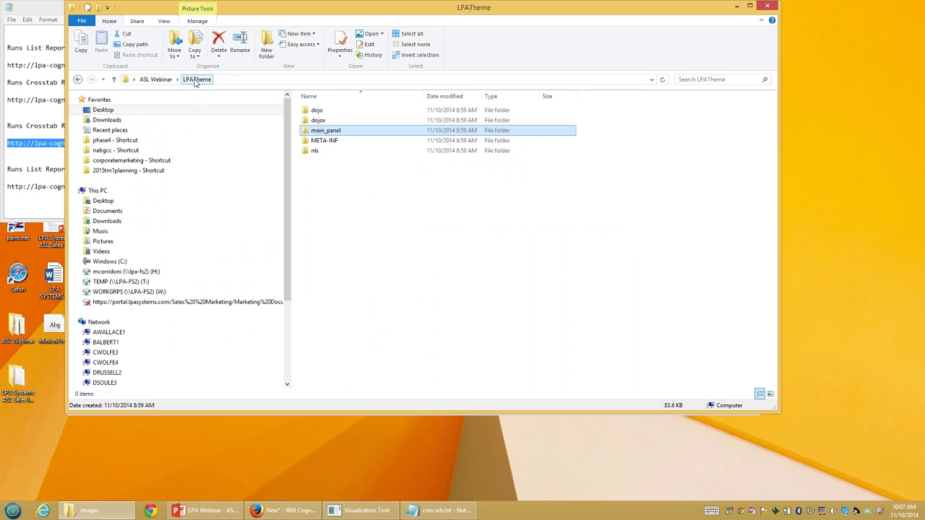
click(160, 81)
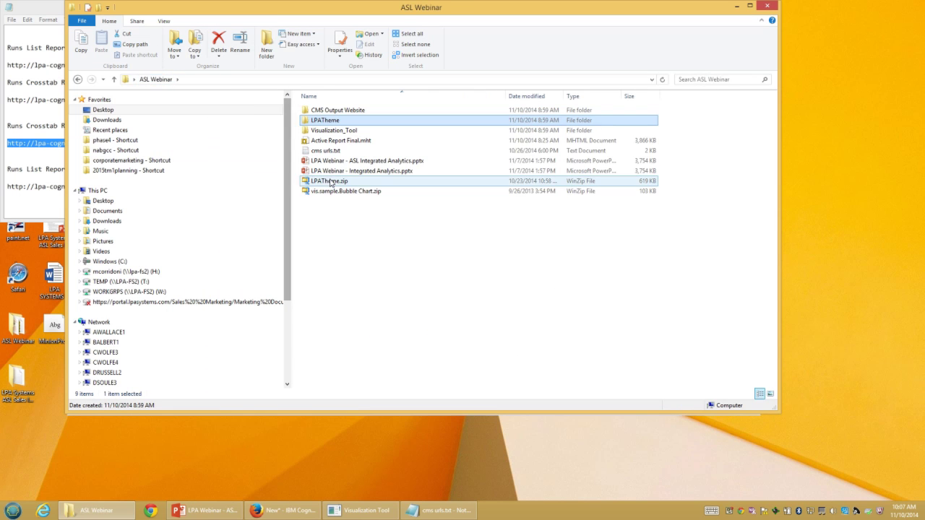
mouse_move(327, 183)
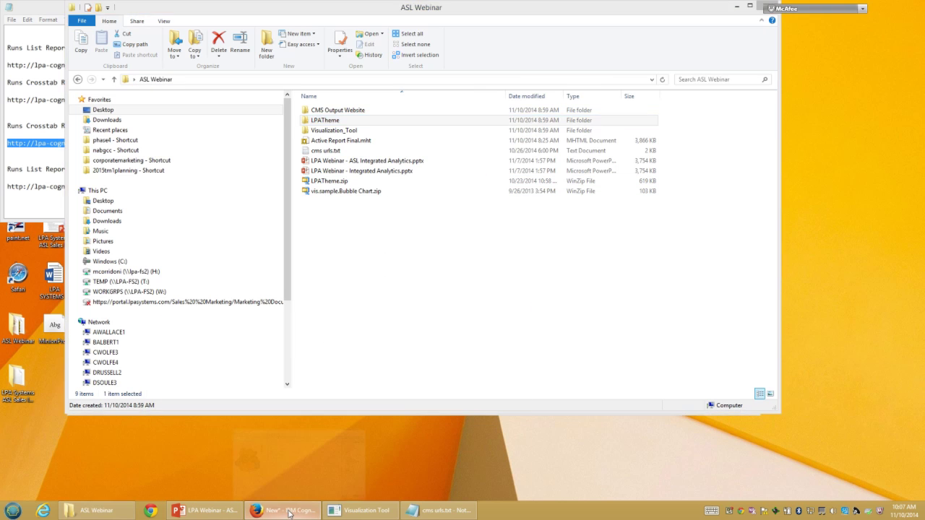
click(300, 477)
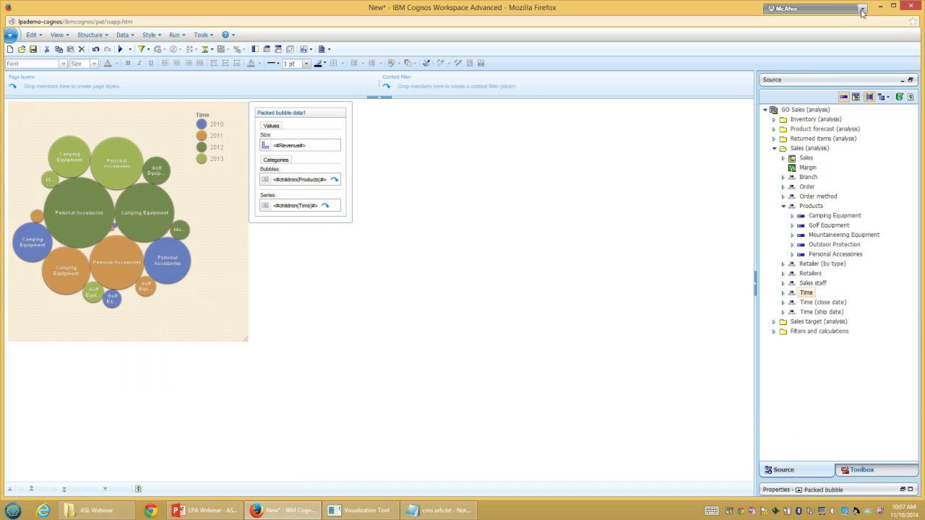
click(913, 6)
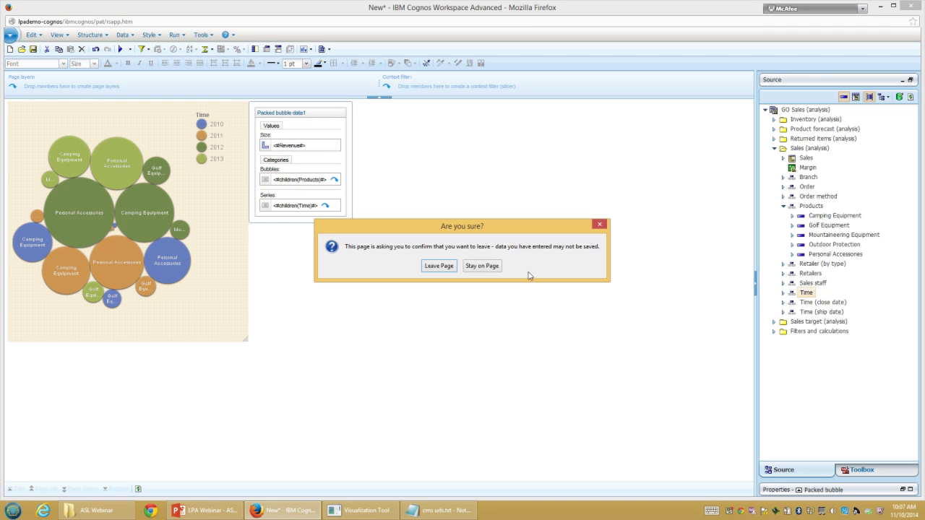
click(442, 268)
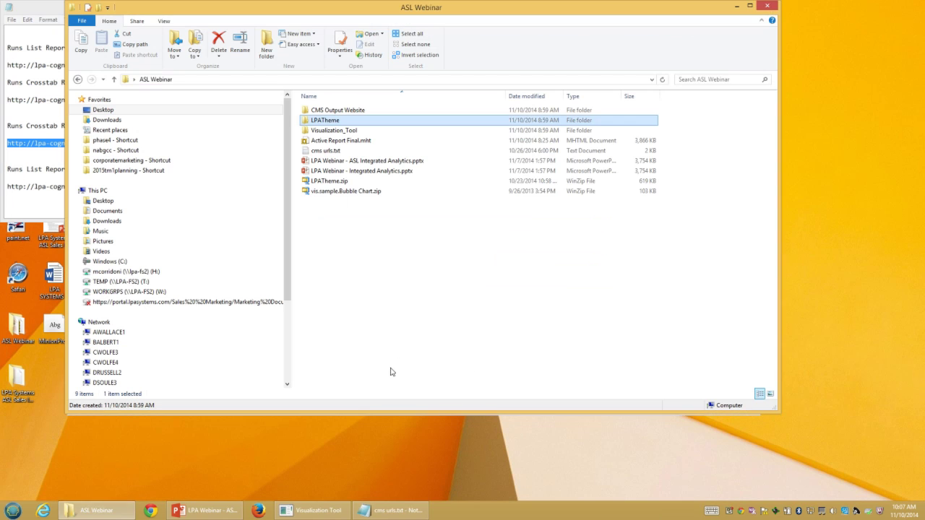
Relaunch Firefox and go to 66.153.86.11/ibmcognos/ from the address history
click(257, 512)
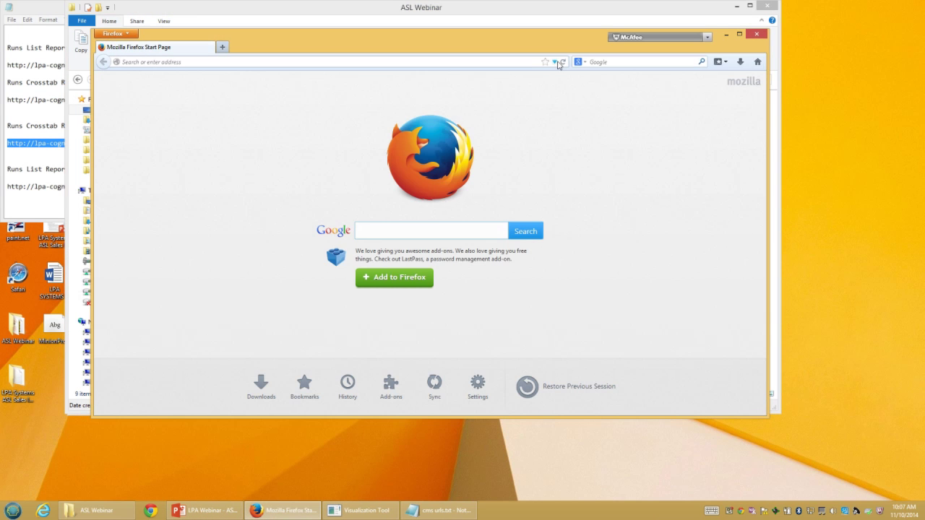
click(554, 61)
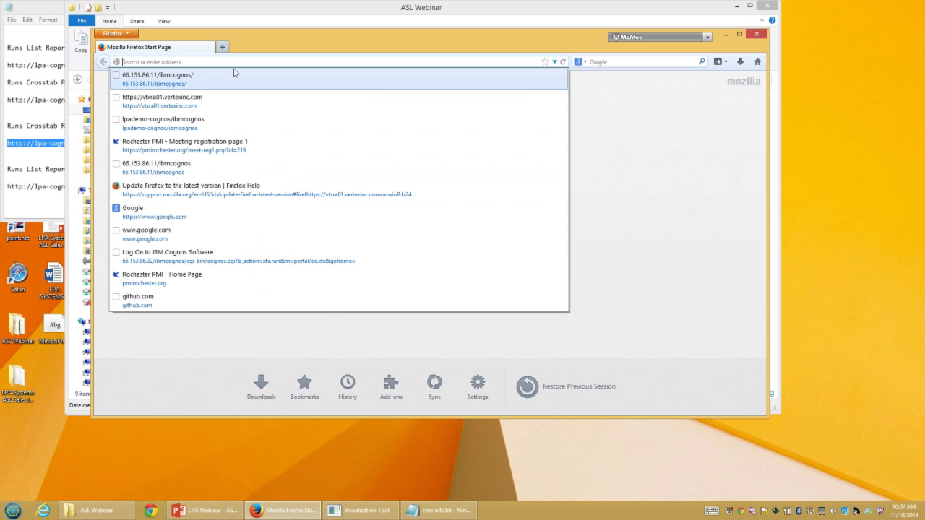
click(208, 83)
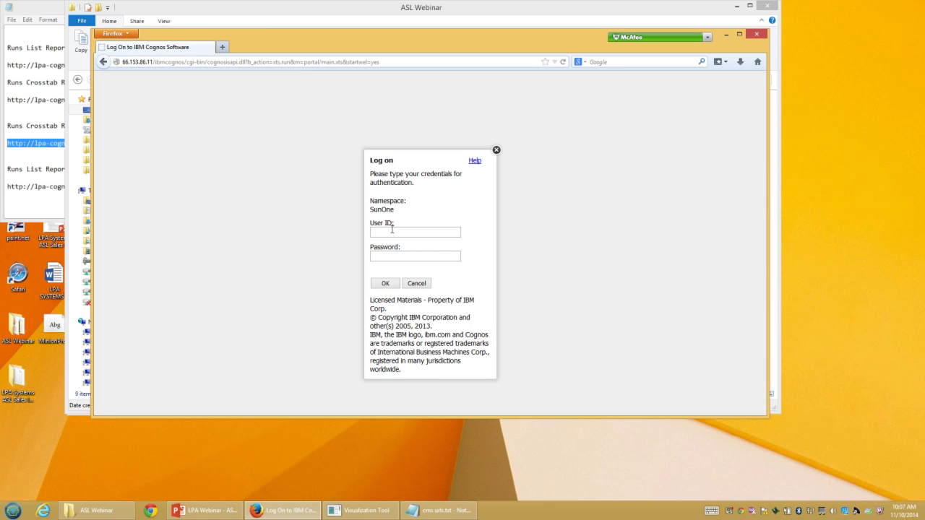
Log on with the user ID and password, then launch IBM Cognos Administration
key(Tab)
key(Return)
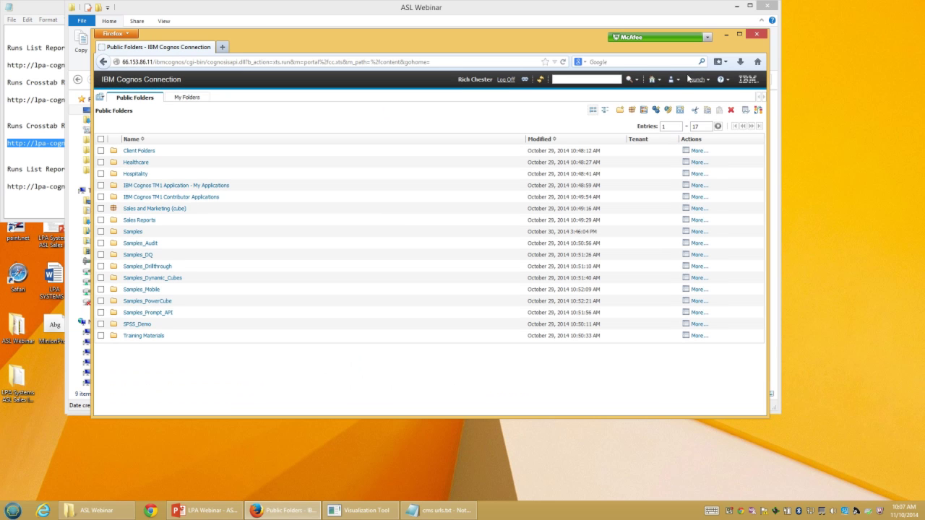
click(696, 79)
click(650, 173)
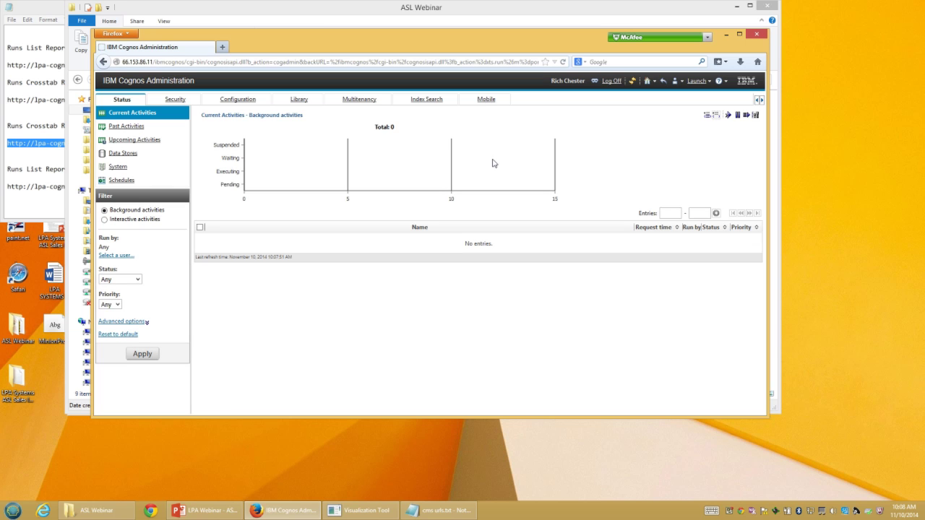
Under Mobile > Server Configuration, set Mobile Theme Support to themesOn and apply the configuration
click(483, 105)
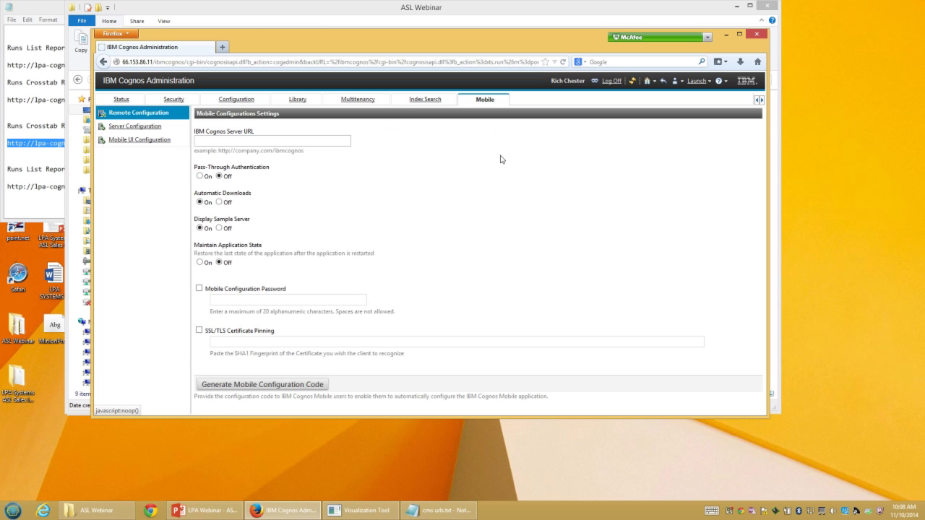
click(132, 127)
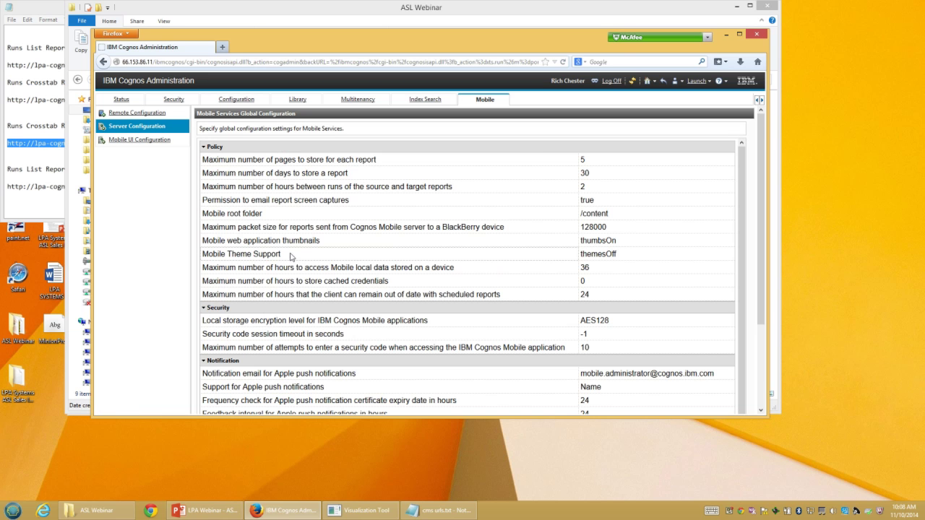
click(626, 254)
click(636, 254)
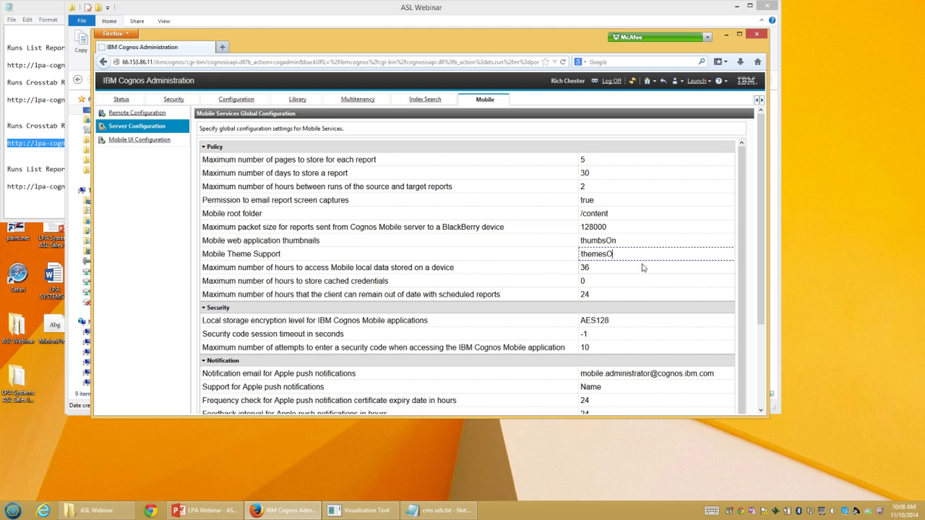
click(642, 267)
scroll(636, 267, down, 3)
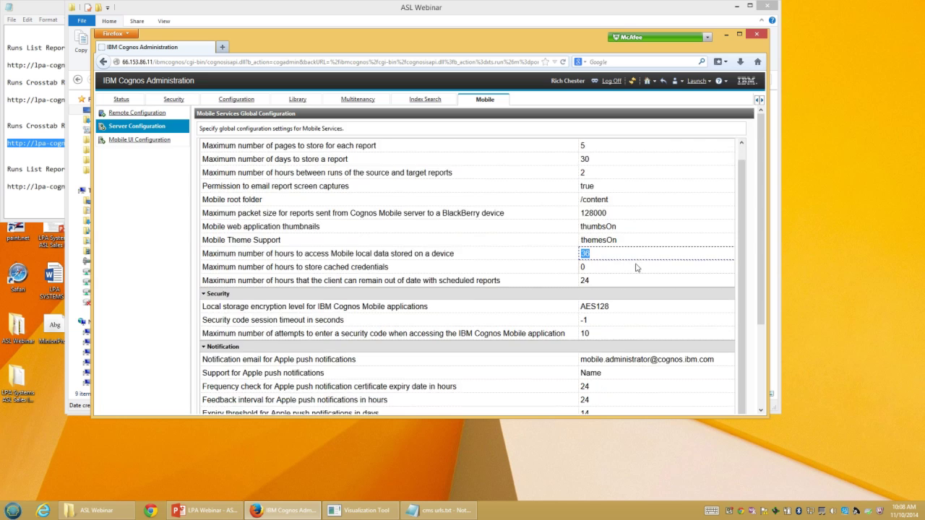
click(240, 406)
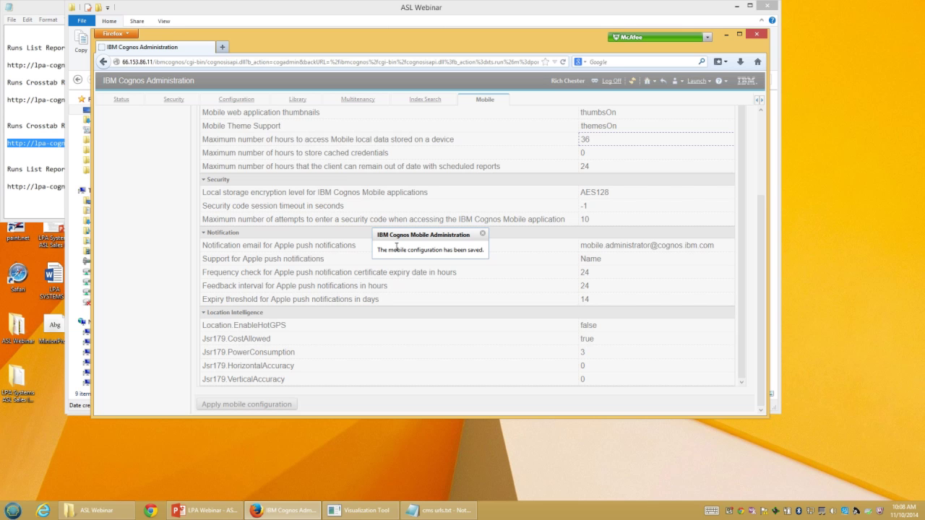
click(482, 235)
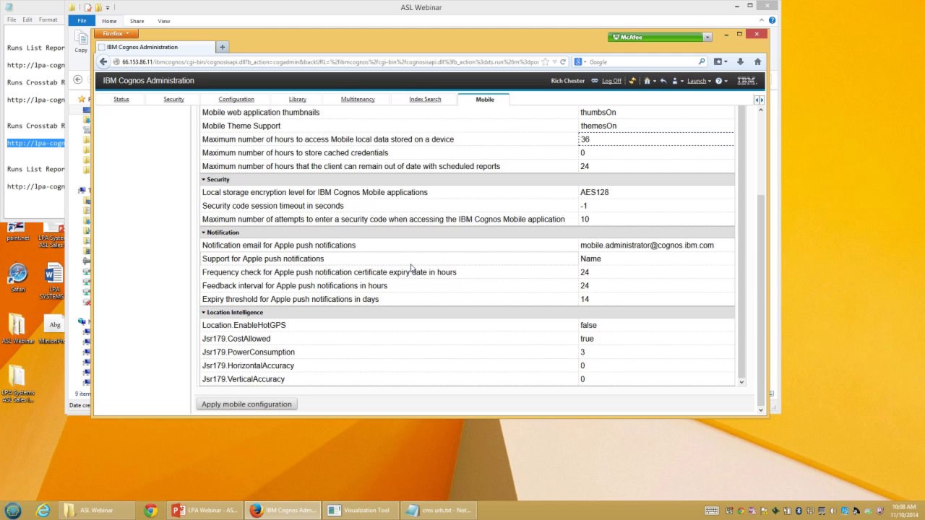
scroll(412, 267, up, 4)
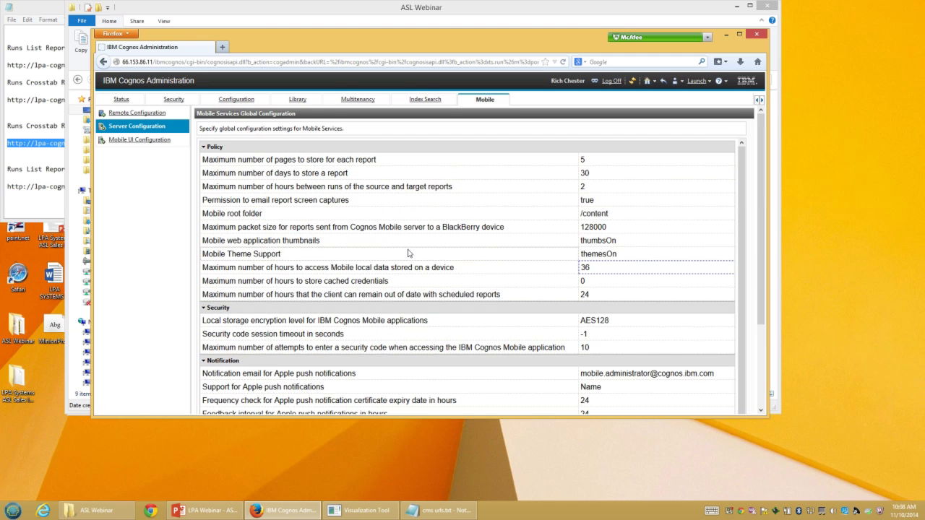
In Mobile UI Configuration, add a new theme named 'LPA Theme'
click(125, 142)
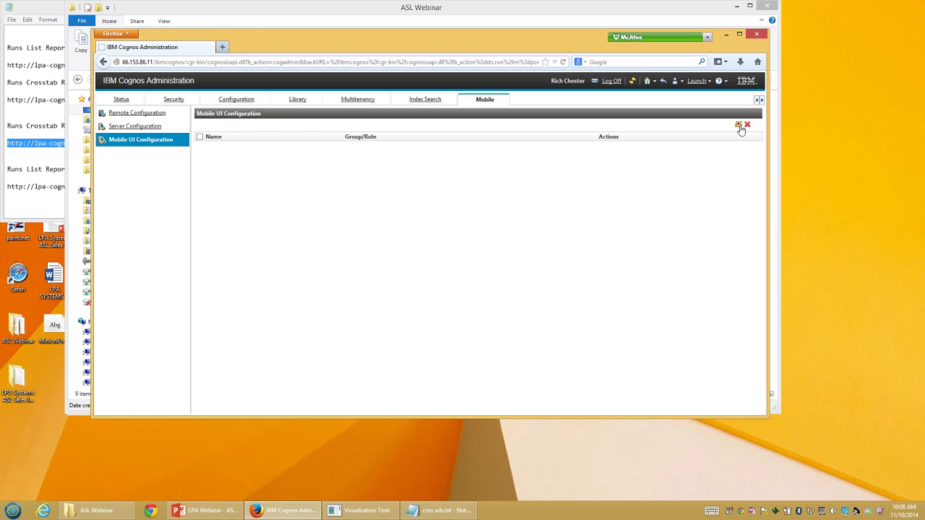
click(739, 127)
click(148, 143)
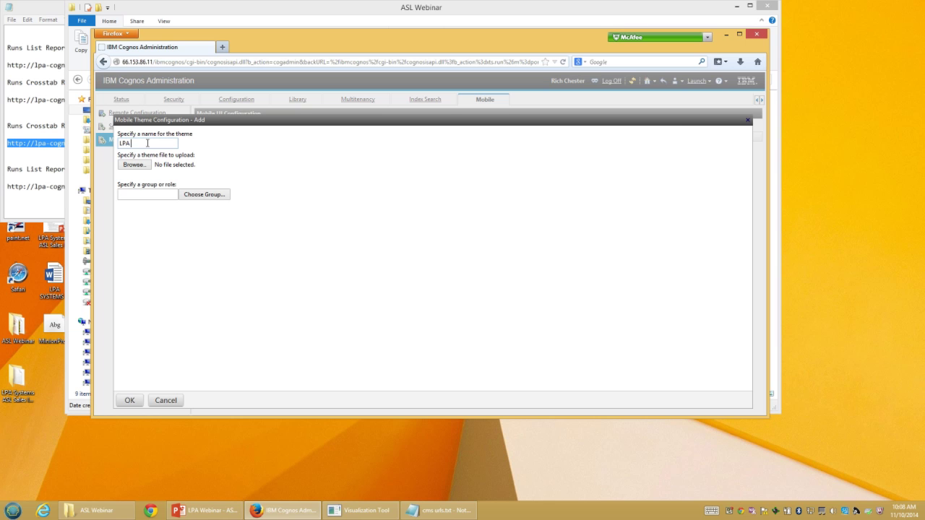
text(LPA Theme)
Attach LPATheme.zip from Desktop > ASL Webinar and bring up the group picker
click(134, 164)
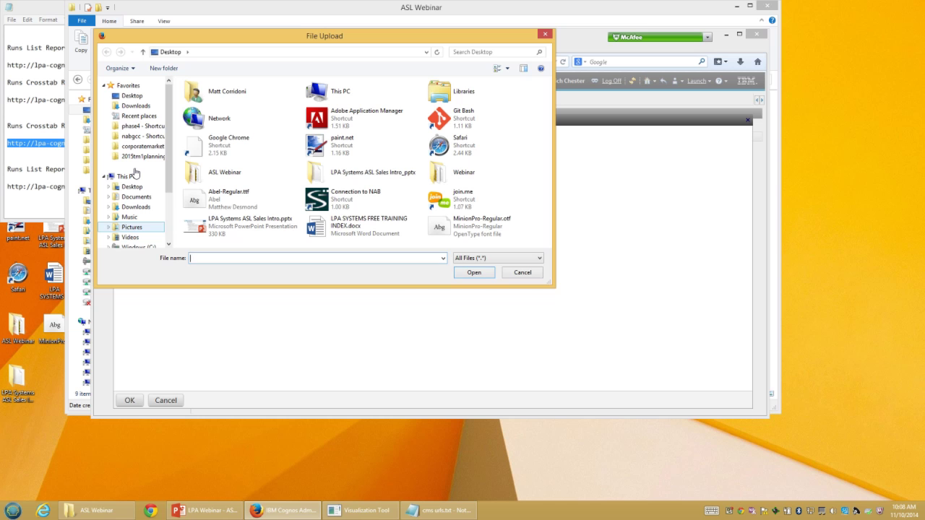
click(130, 95)
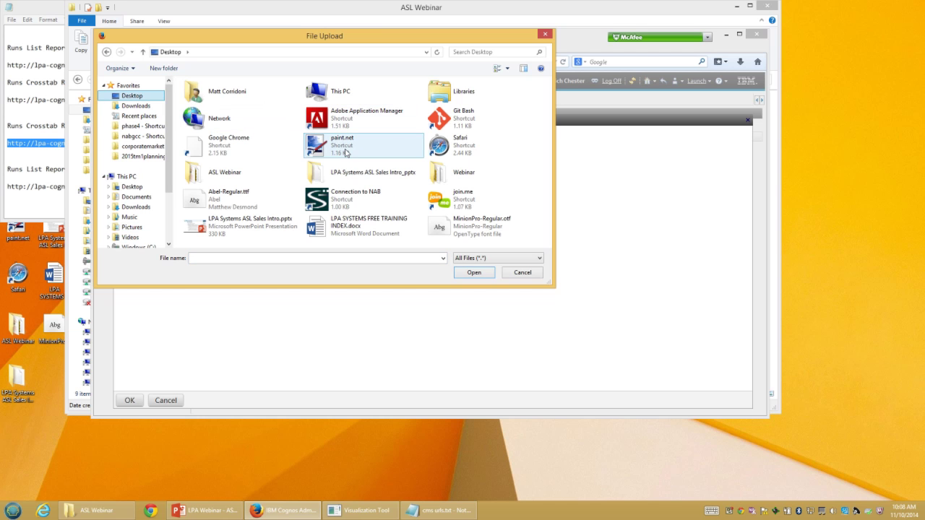
double_click(247, 173)
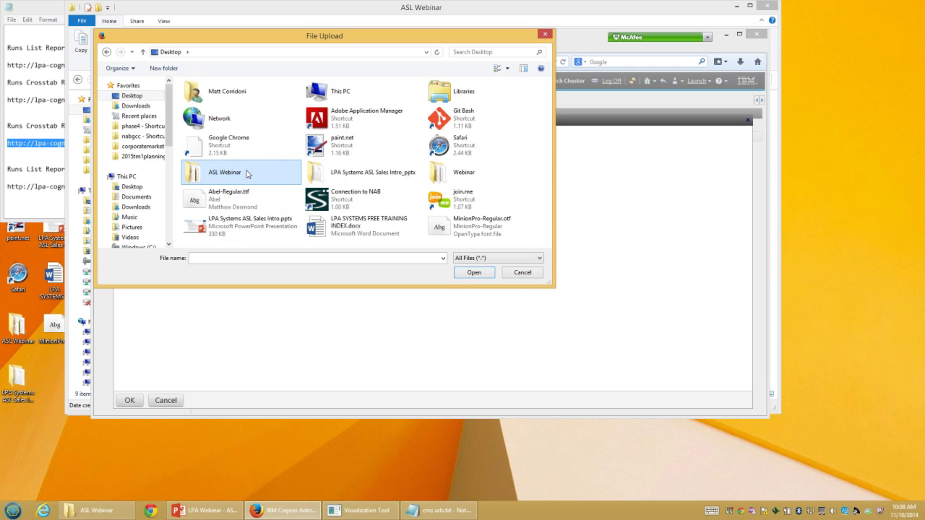
double_click(222, 168)
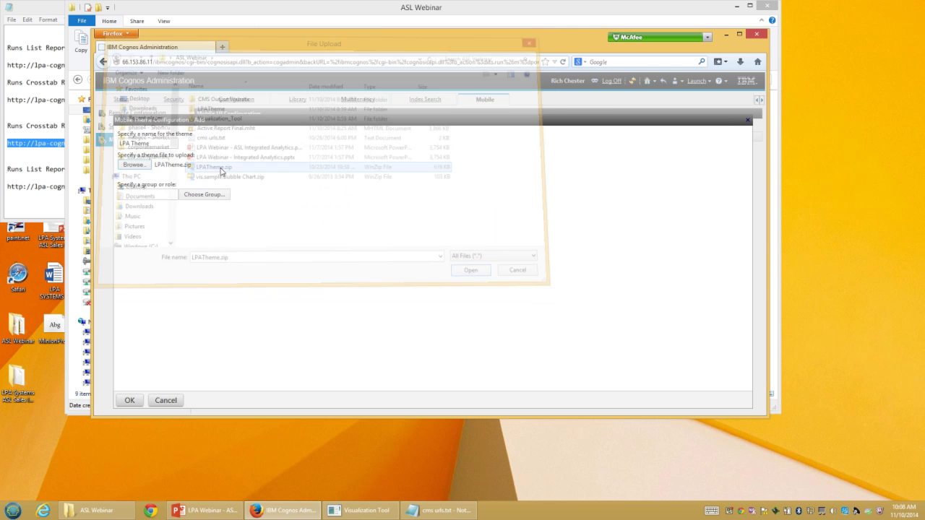
click(194, 196)
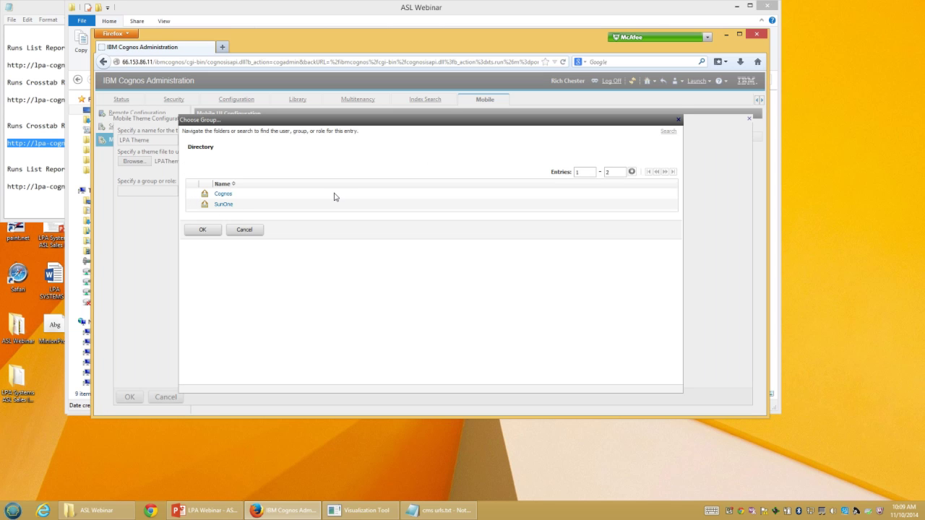
Pick the Everyone group from the Cognos namespace and save the LPA Theme configuration
click(223, 194)
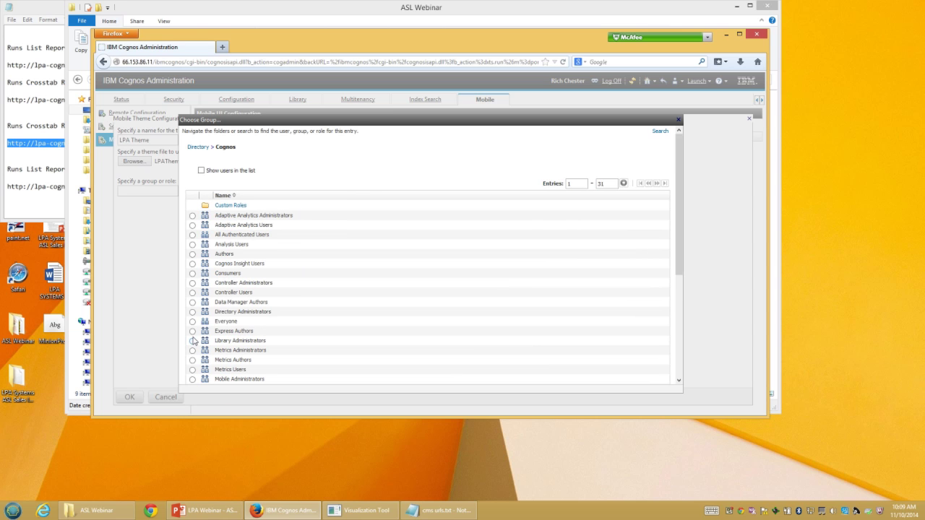
click(192, 322)
scroll(384, 274, down, 5)
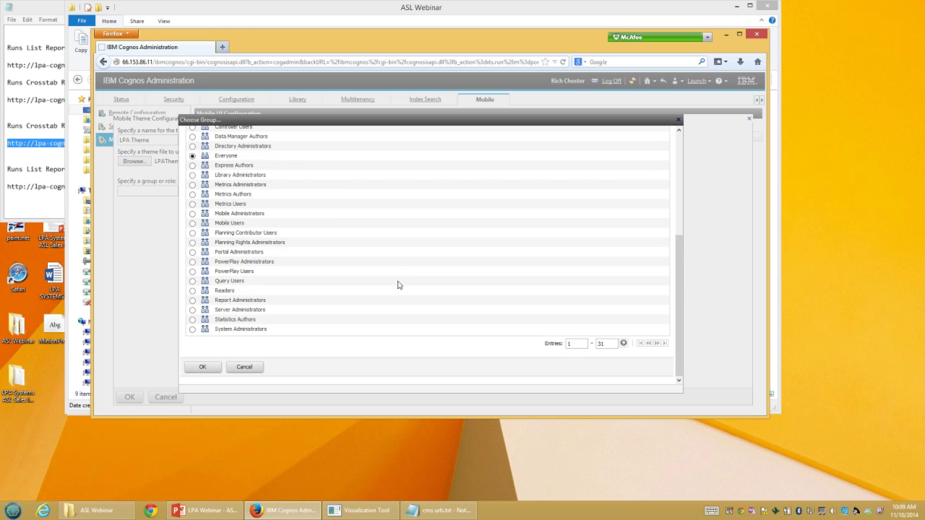
click(197, 368)
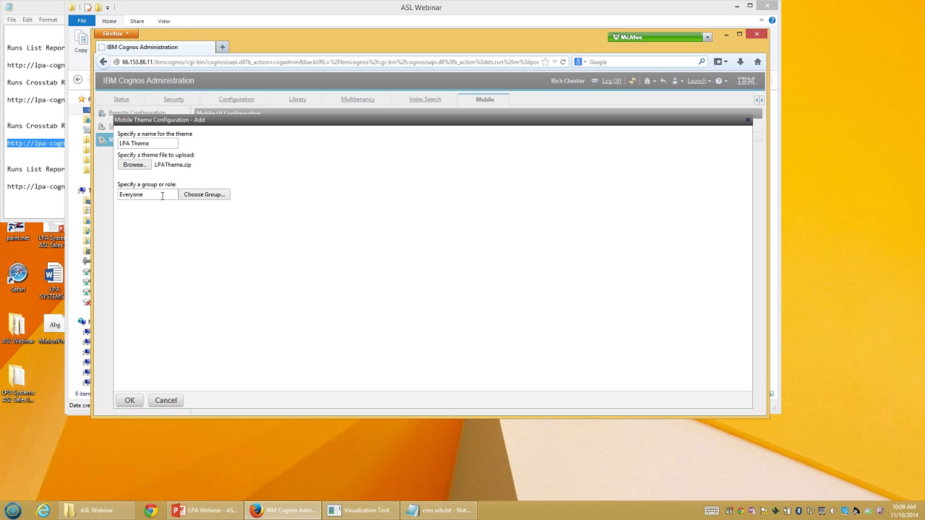
click(130, 400)
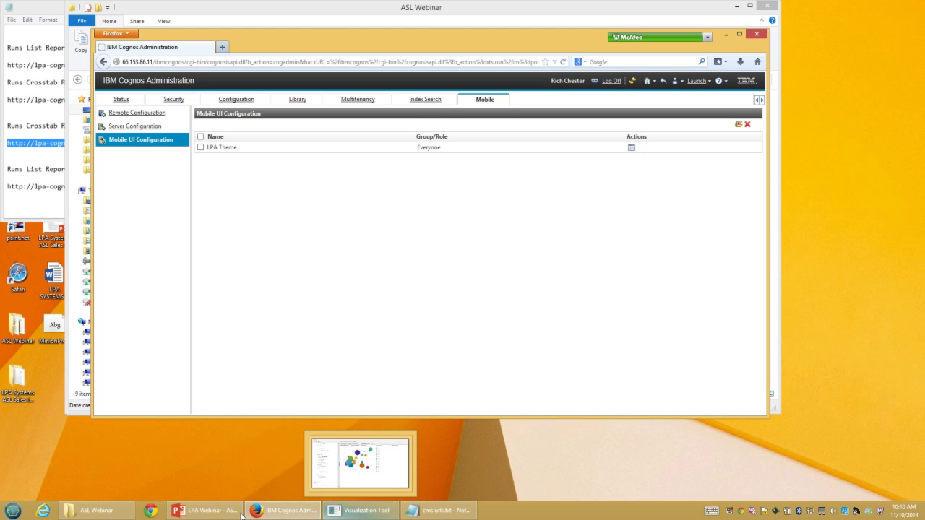
Present slide 28's custom theme sample full screen, then step back to slide 27
click(214, 512)
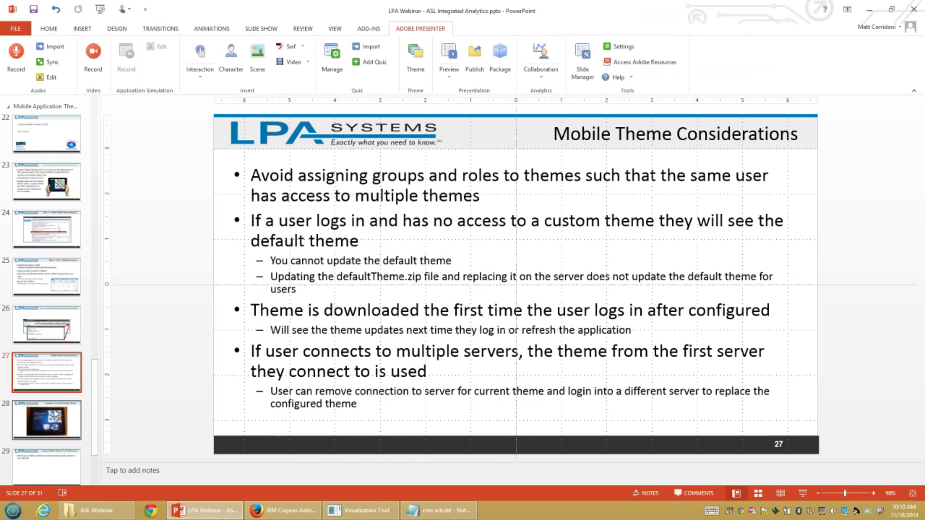
click(92, 423)
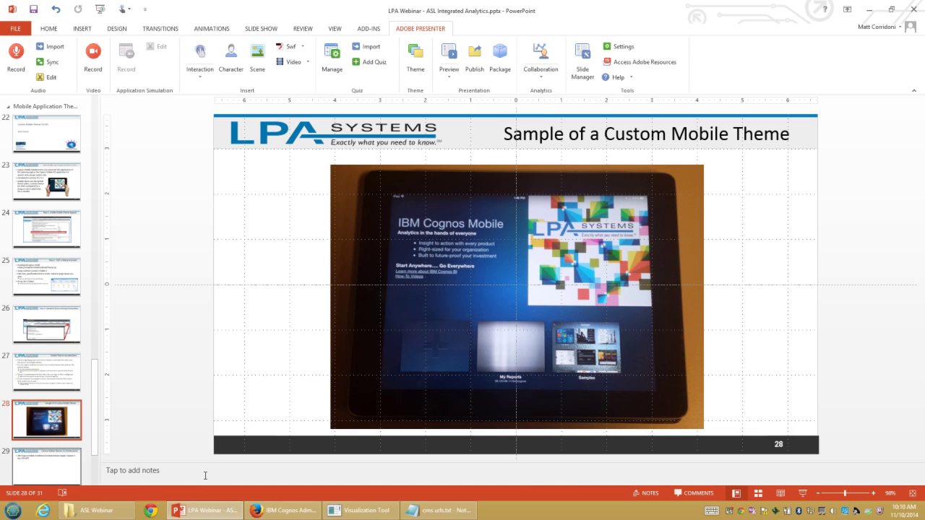
click(802, 493)
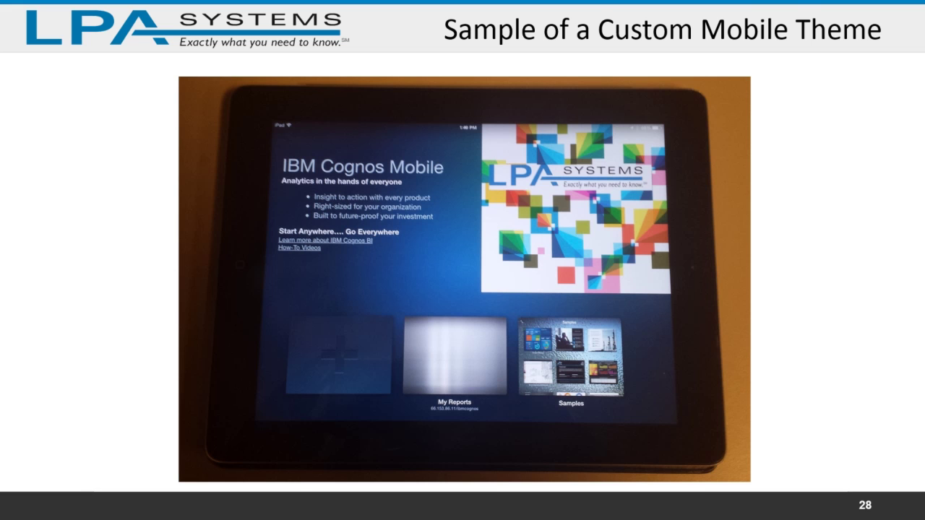
key(Left)
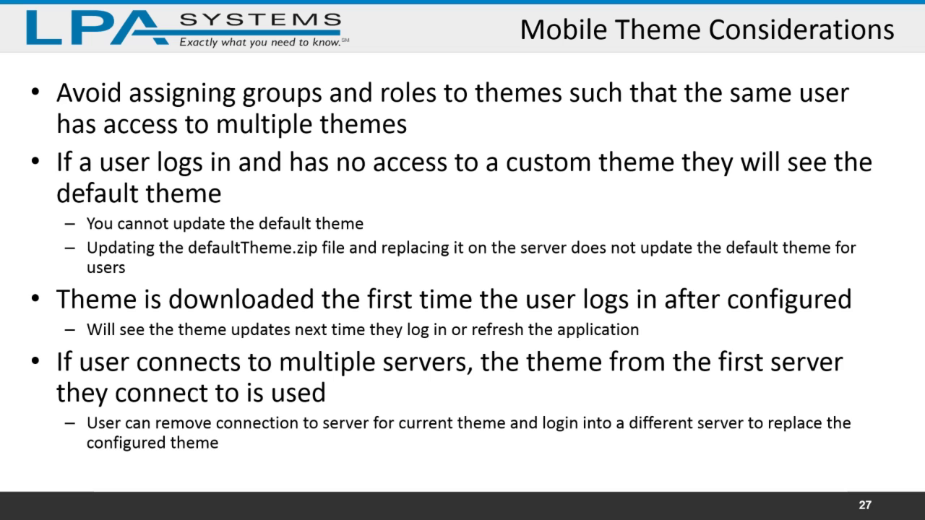